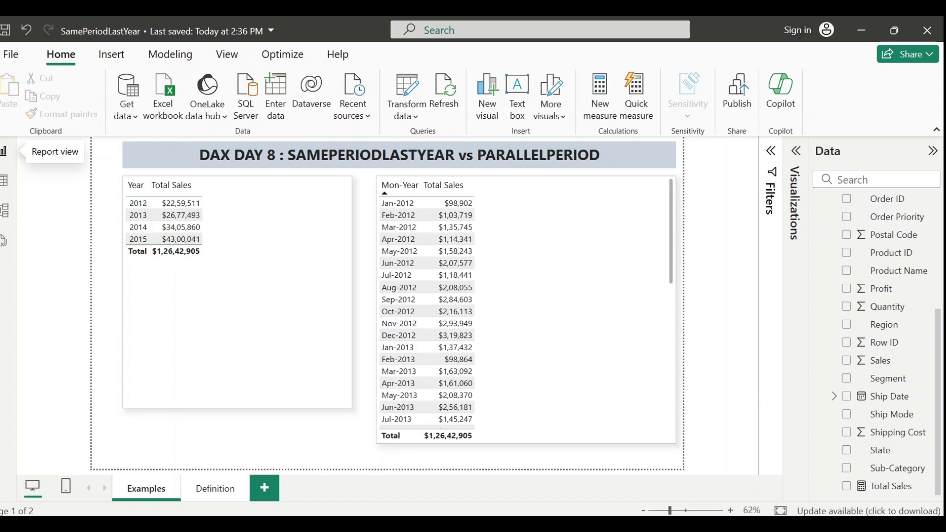
Step: Examine the Orders and Calendar tables, including the Mon-Year column's formula, and the relationship between them in the model
{"action": "left_click", "coordinate": [8, 183]}
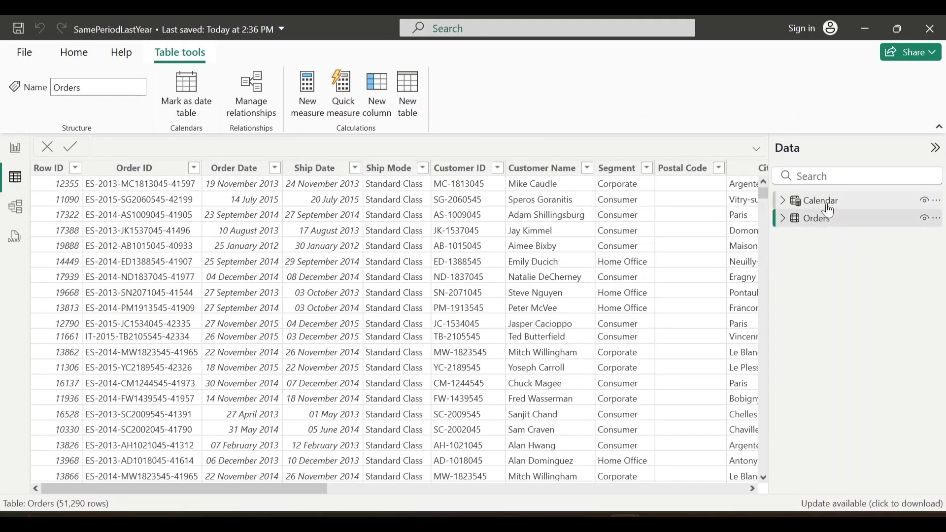
{"action": "left_click", "coordinate": [831, 202]}
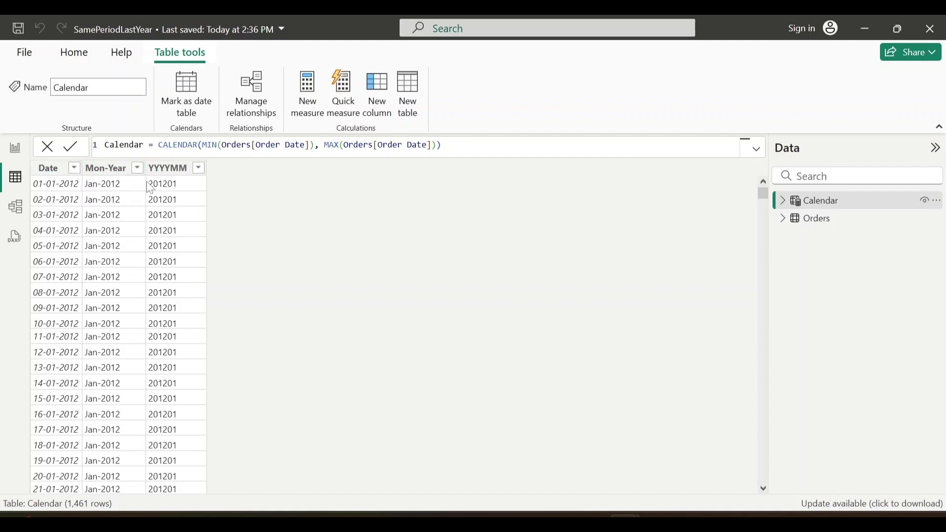
{"action": "left_click", "coordinate": [117, 174]}
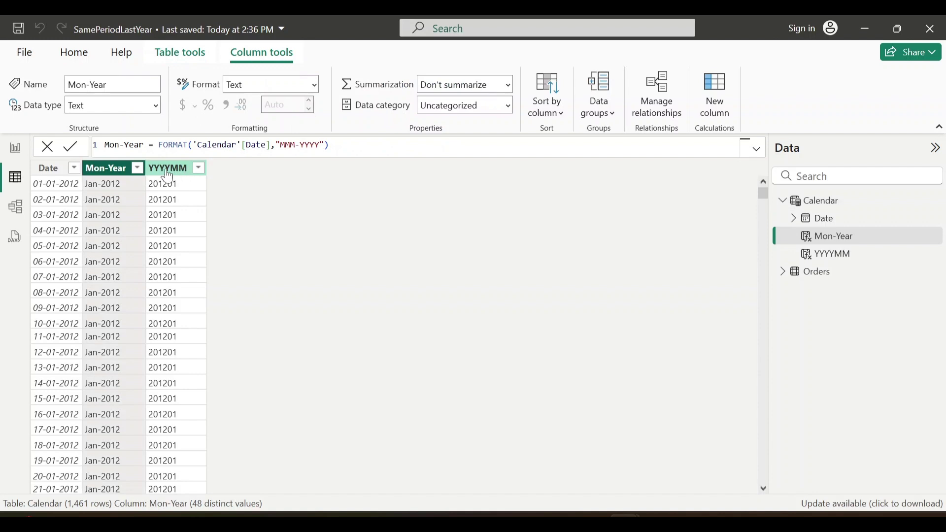
{"action": "left_click", "coordinate": [16, 207]}
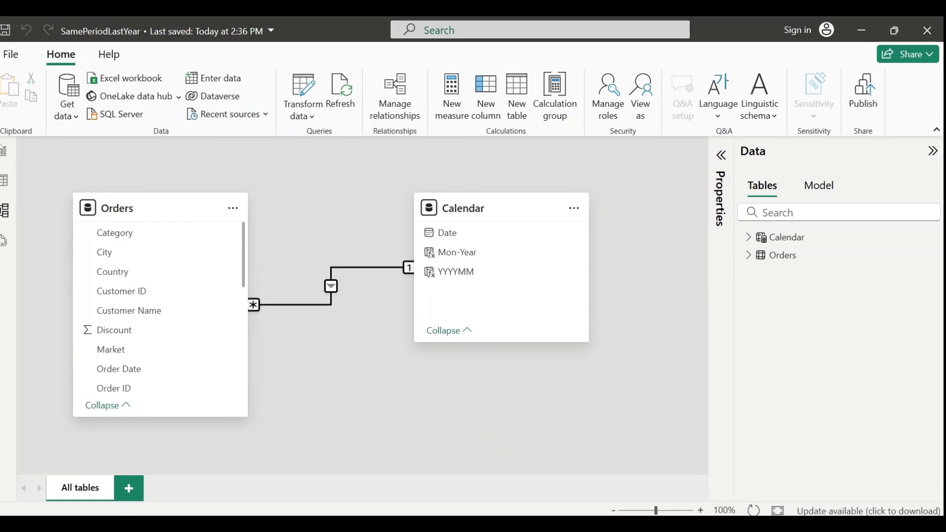
{"action": "left_click", "coordinate": [5, 151]}
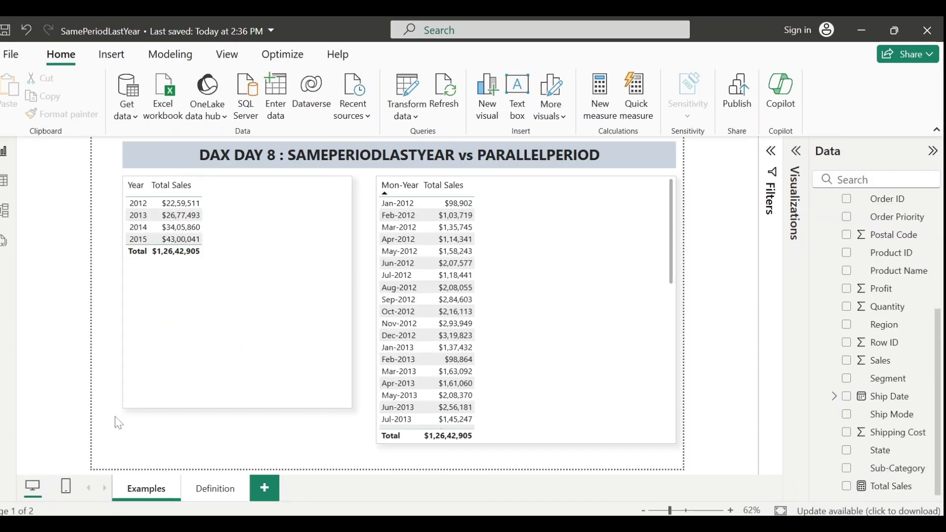
Step: Review the Total Sales measure's formula and the function definitions on the Definition page, and return to the Examples page
{"action": "left_click", "coordinate": [885, 488]}
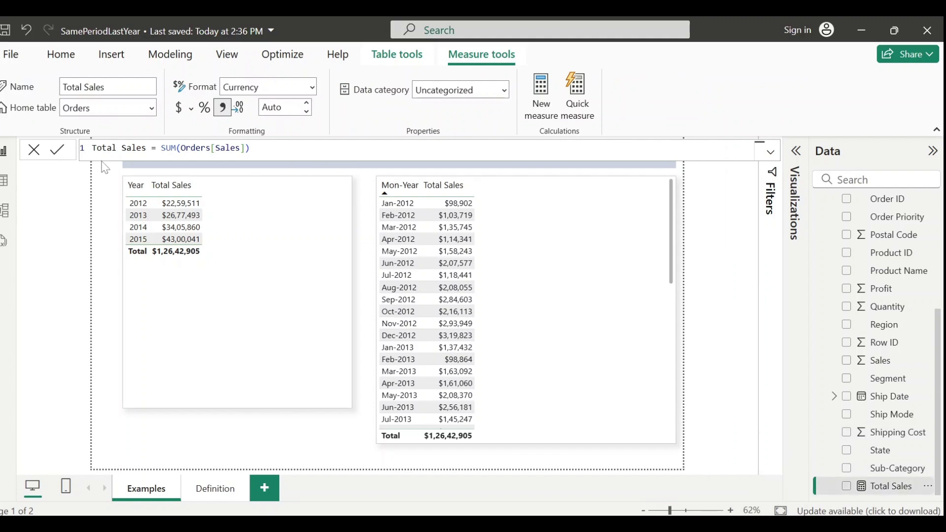
{"action": "left_click", "coordinate": [250, 303]}
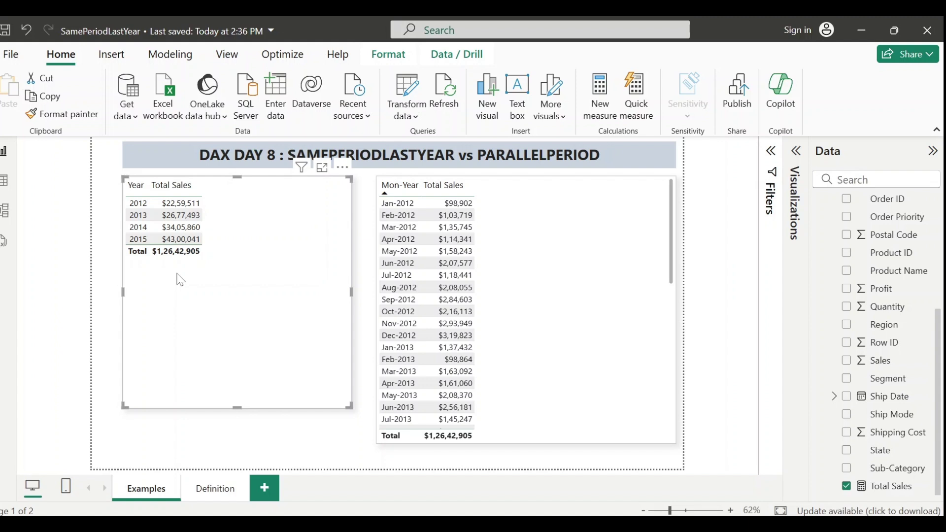
{"action": "left_click", "coordinate": [215, 488]}
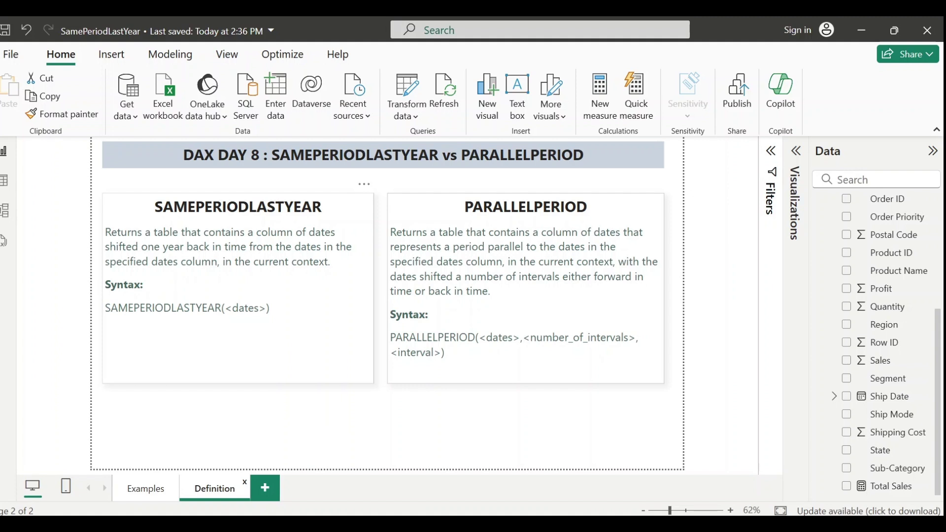
{"action": "left_click", "coordinate": [142, 491]}
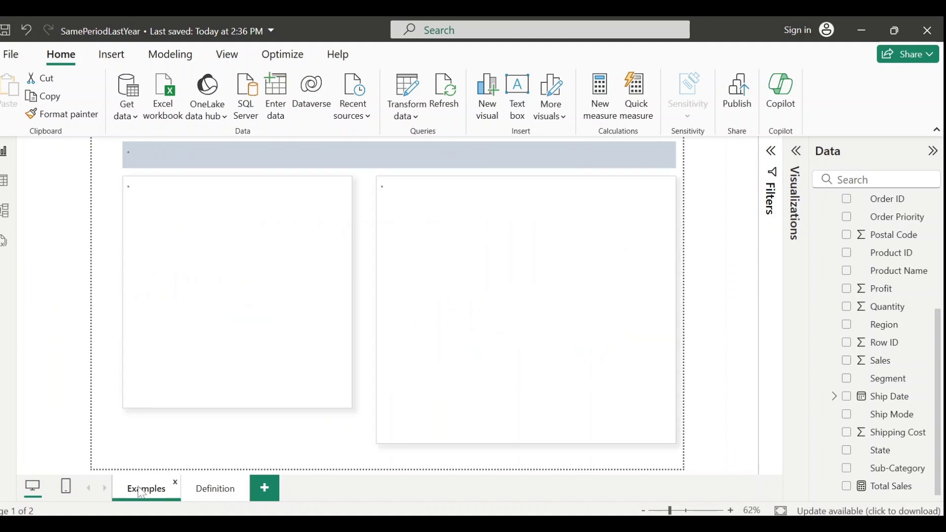
Step: Create a measure in the Orders table named Total Sales Last Year that starts with CALCULATE([Total Sales],
{"action": "left_click", "coordinate": [260, 267]}
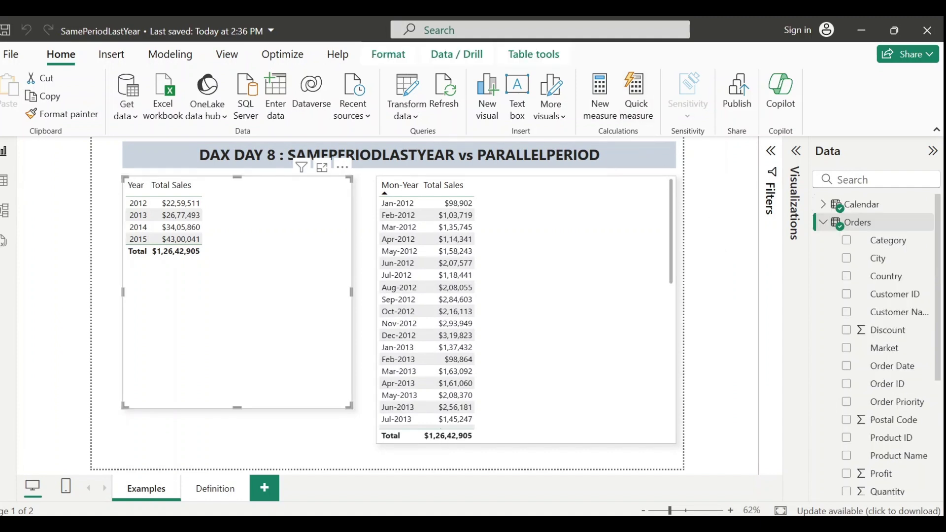
{"action": "left_click", "coordinate": [609, 109]}
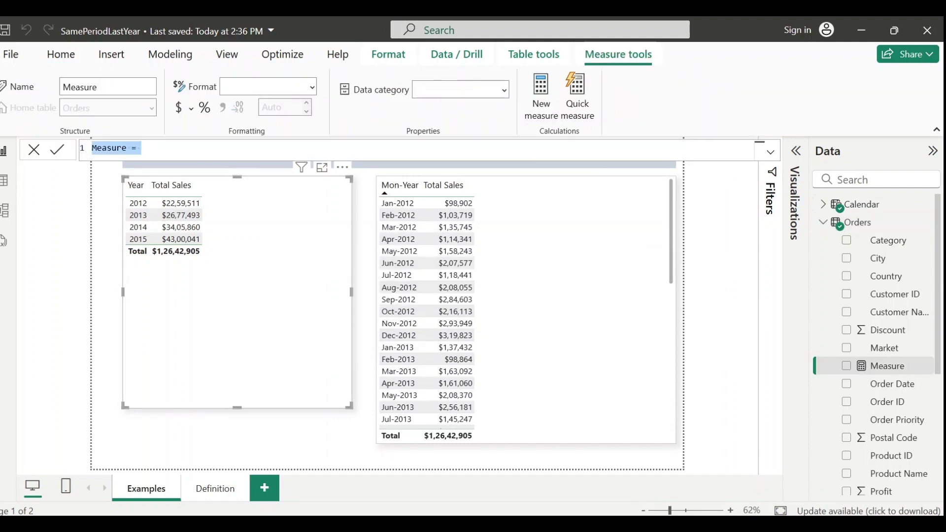
{"action": "type", "text": "Tota"}
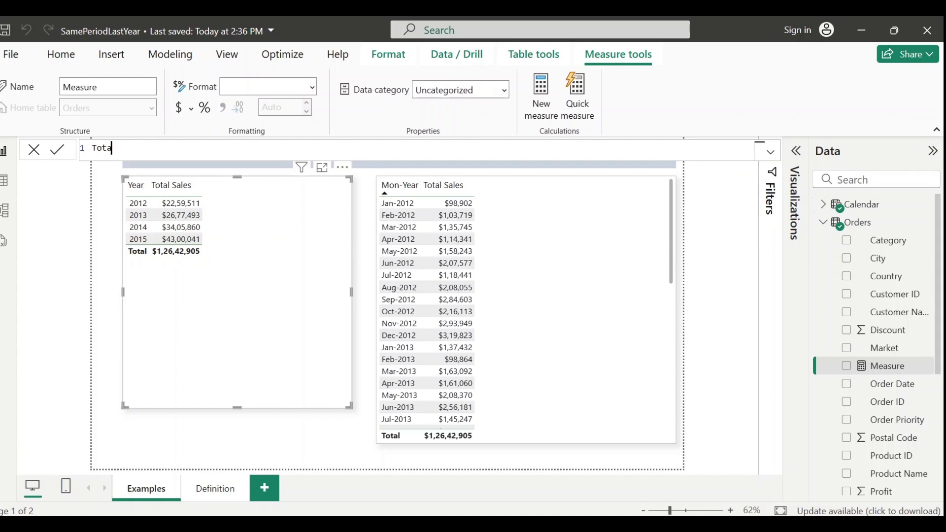
{"action": "type", "text": "l Sales Last Year ="}
{"action": "type", "text": "calcu"}
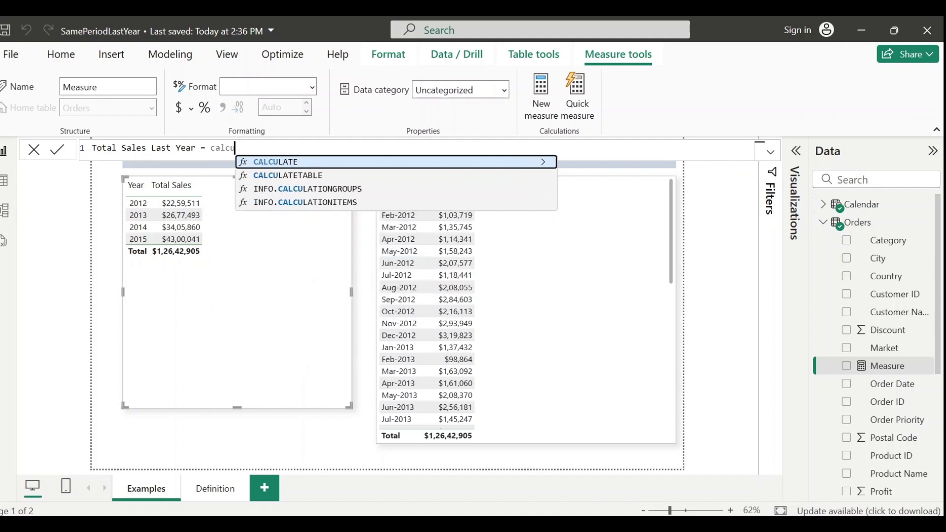
{"action": "key", "text": "Tab"}
{"action": "type", "text": "total"}
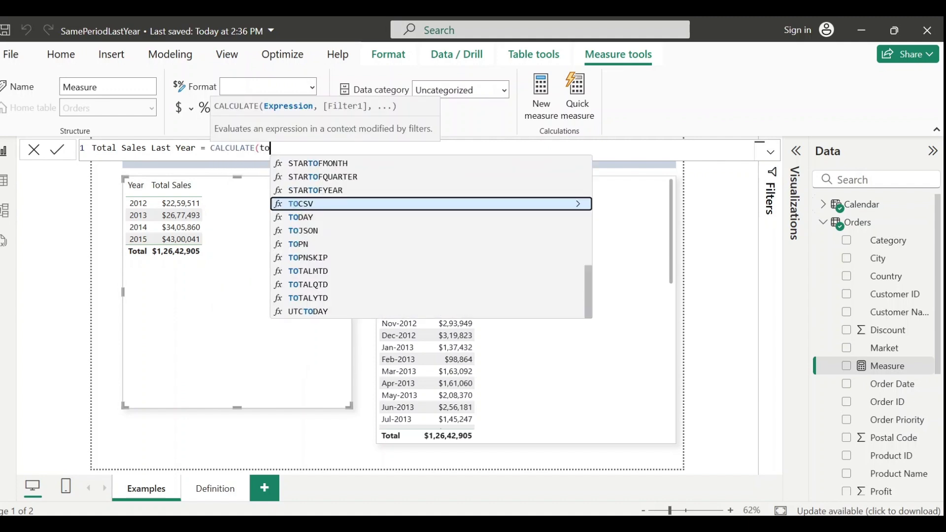
{"action": "key", "text": "Tab"}
{"action": "type", "text": ","}
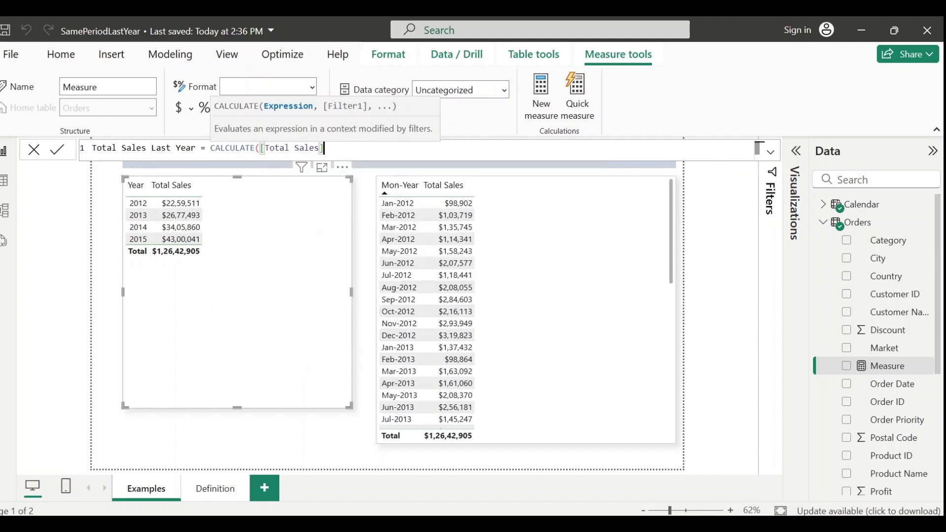
Step: Complete the Total Sales Last Year formula with the filter SAMEPERIODLASTYEAR('Calendar'[Date]) and commit the measure
{"action": "type", "text": " same"}
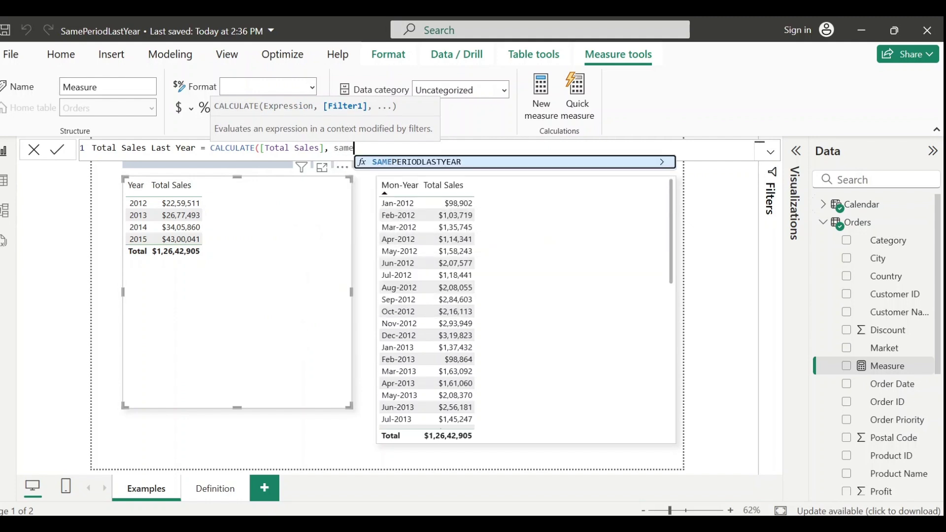
{"action": "key", "text": "Tab"}
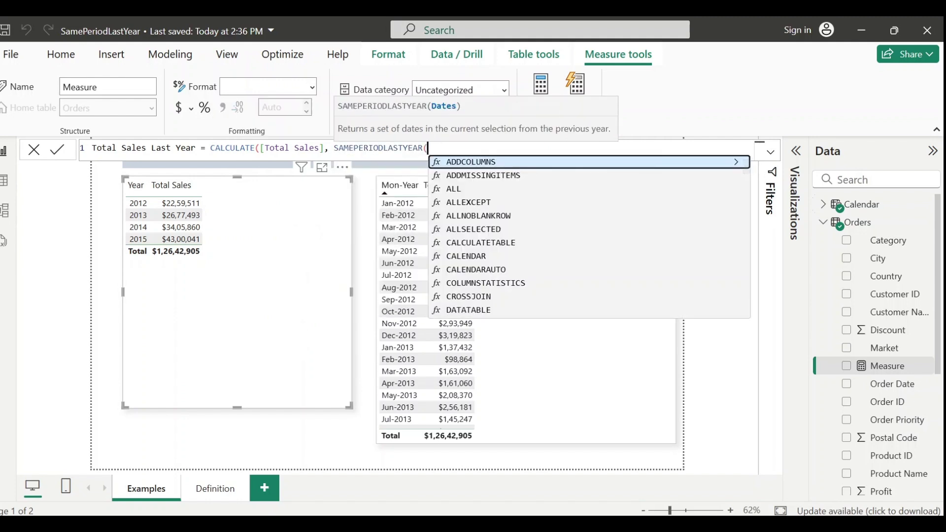
{"action": "type", "text": "cal"}
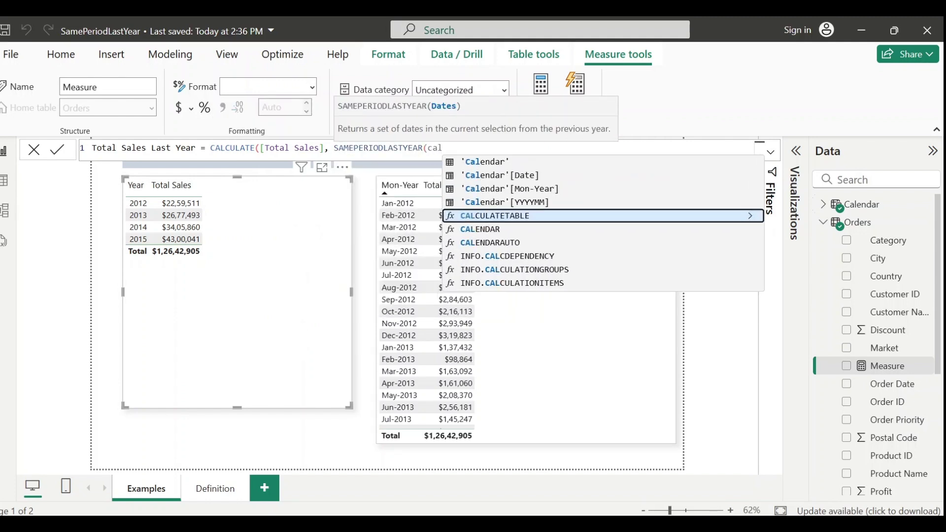
{"action": "left_click", "coordinate": [528, 176]}
{"action": "type", "text": "))"}
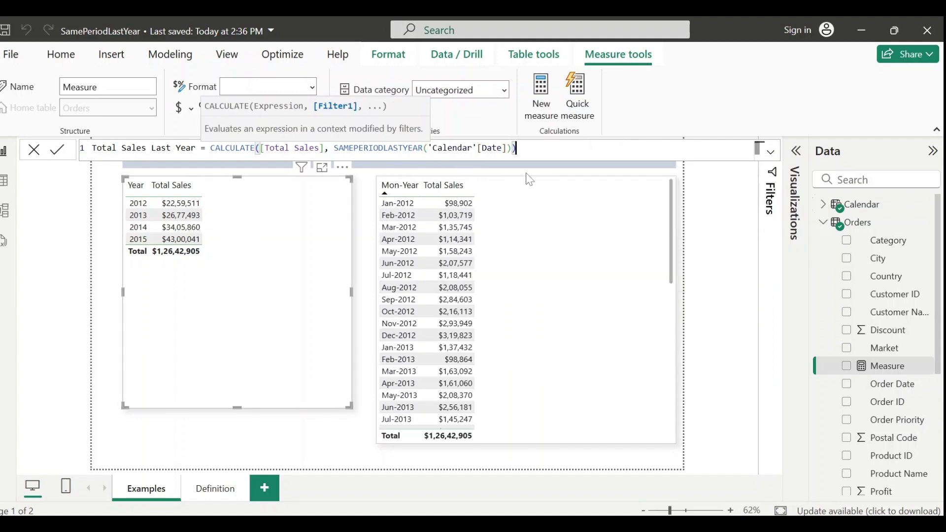
{"action": "left_click", "coordinate": [297, 317]}
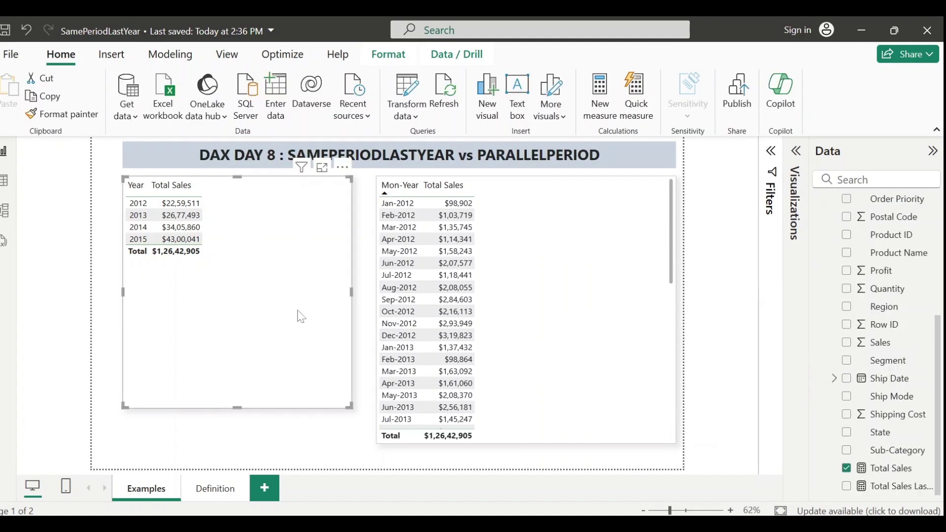
Step: Add the Total Sales Last Year measure to both the Year table visual and the Mon-Year table visual
{"action": "left_click", "coordinate": [846, 486]}
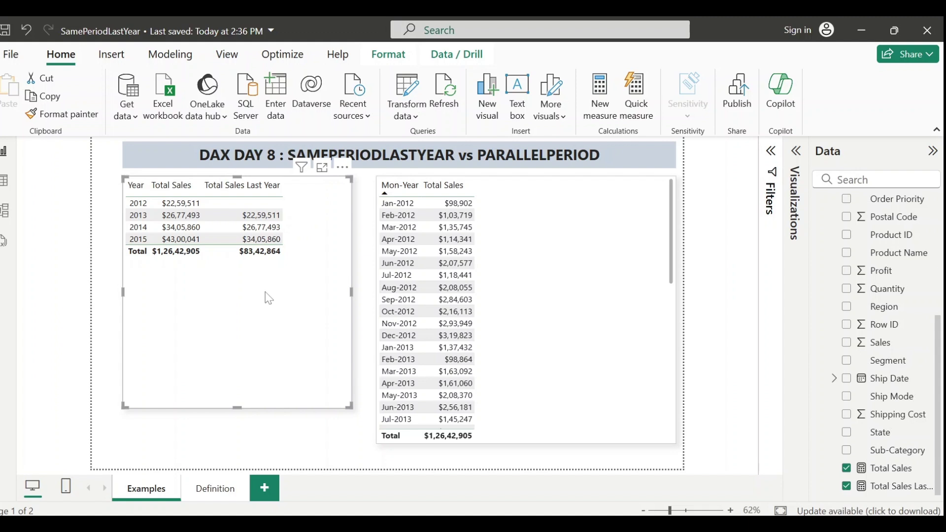
{"action": "left_click", "coordinate": [540, 288]}
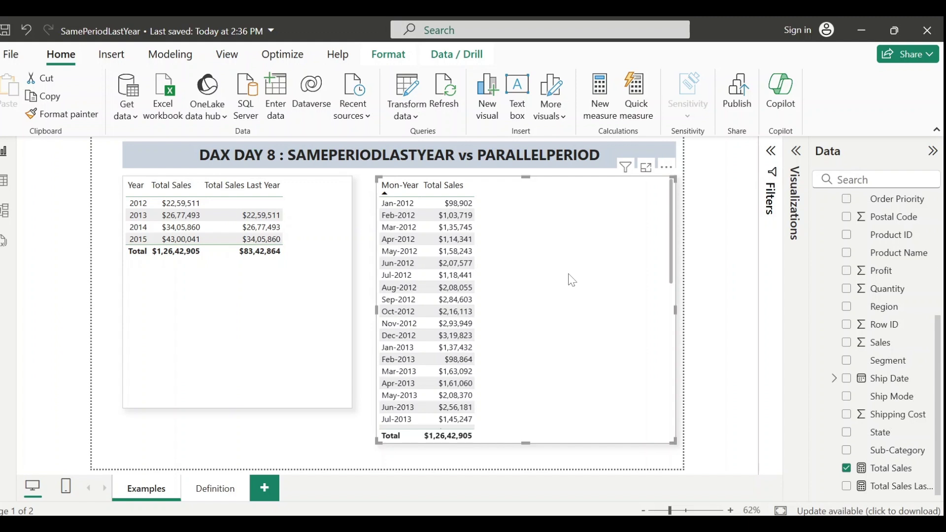
{"action": "scroll", "coordinate": [572, 280], "scroll_direction": "down", "scroll_amount": 3}
{"action": "scroll", "coordinate": [571, 279], "scroll_direction": "up", "scroll_amount": 3}
{"action": "left_click", "coordinate": [846, 487]}
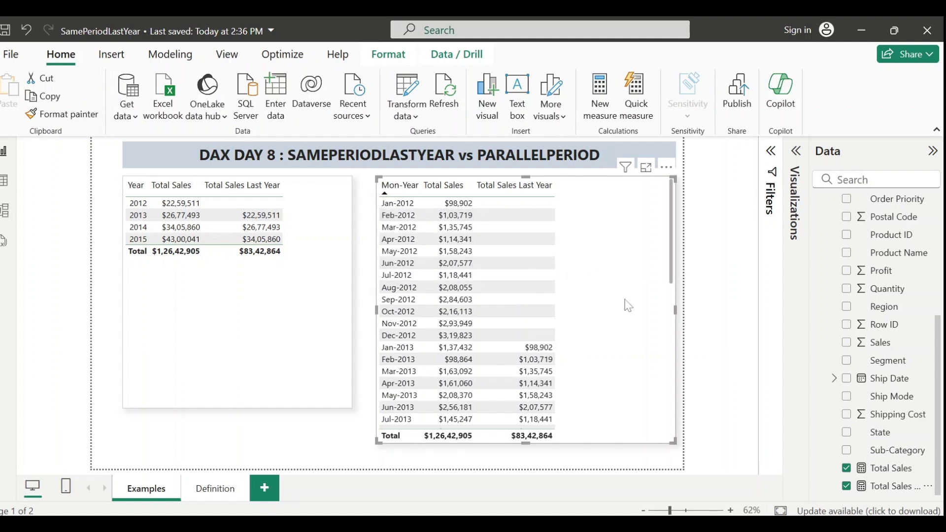
Step: Compare each month's Total Sales Last Year with the same month's Total Sales one year earlier in the Mon-Year table
{"action": "scroll", "coordinate": [390, 266], "scroll_direction": "down", "scroll_amount": 3}
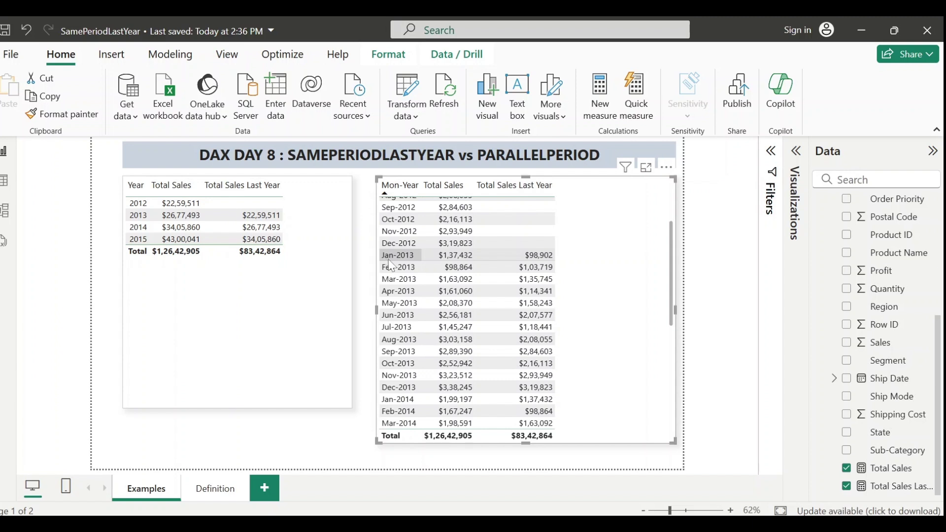
{"action": "scroll", "coordinate": [657, 271], "scroll_direction": "up", "scroll_amount": 3}
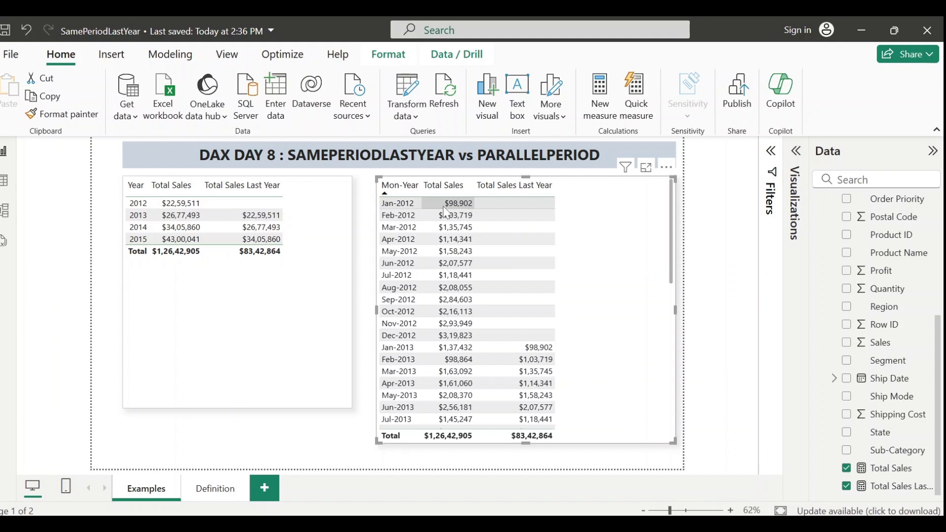
{"action": "scroll", "coordinate": [644, 316], "scroll_direction": "down", "scroll_amount": 3}
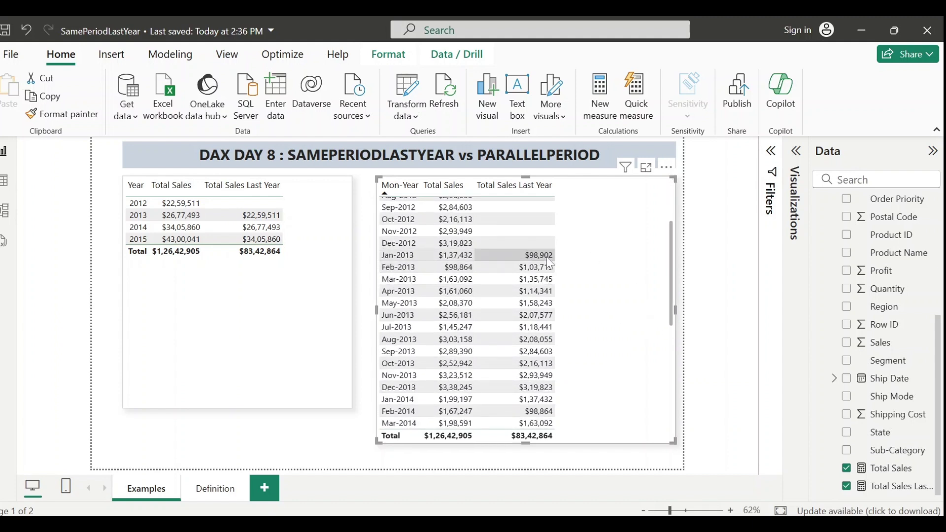
{"action": "scroll", "coordinate": [394, 309], "scroll_direction": "down", "scroll_amount": 4}
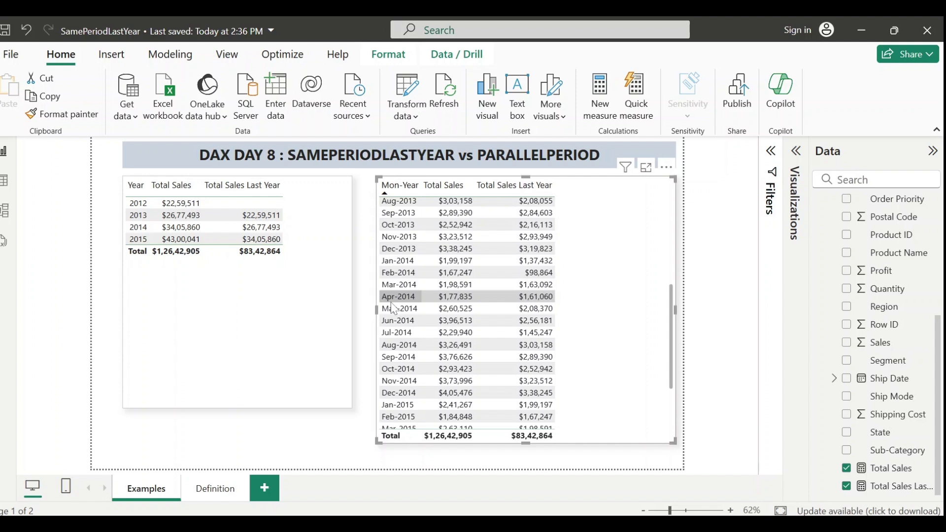
{"action": "scroll", "coordinate": [396, 276], "scroll_direction": "up", "scroll_amount": 3}
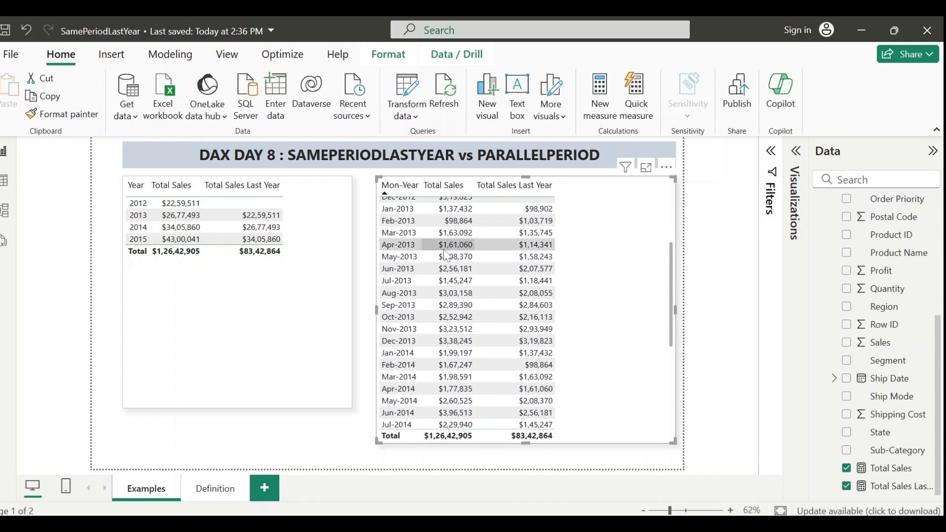
{"action": "scroll", "coordinate": [424, 281], "scroll_direction": "down", "scroll_amount": 3}
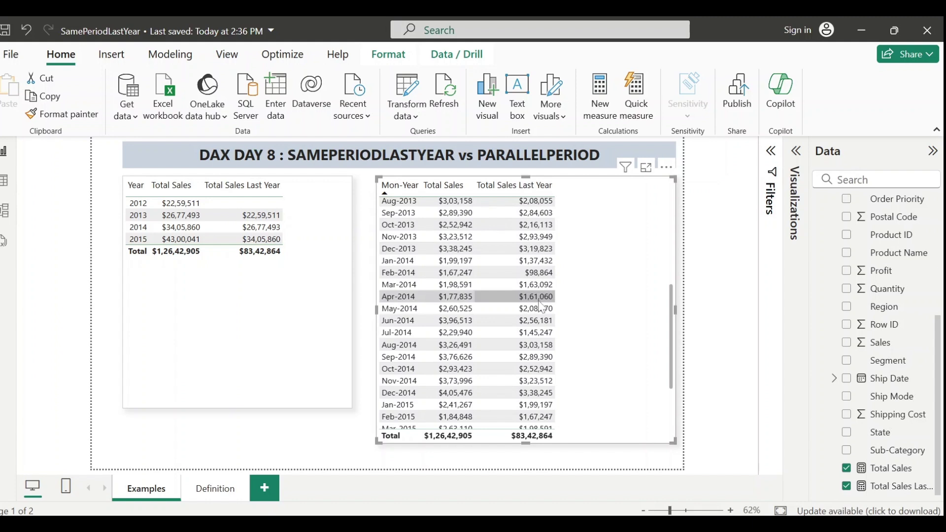
{"action": "scroll", "coordinate": [595, 308], "scroll_direction": "down", "scroll_amount": 3}
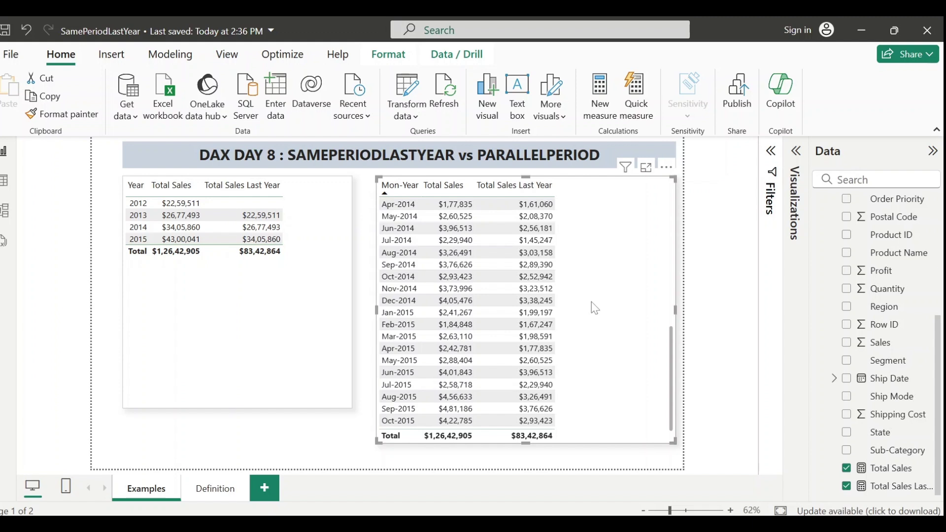
{"action": "left_click", "coordinate": [363, 311]}
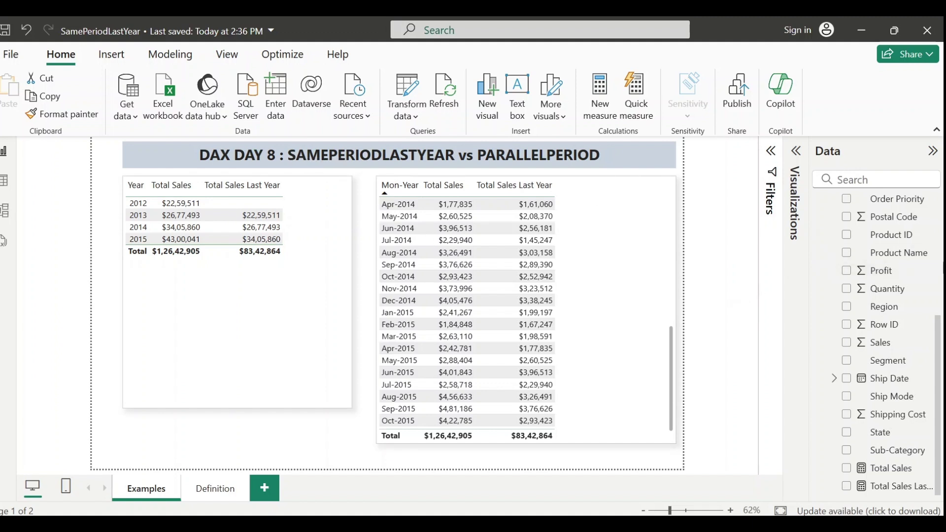
Step: Create a measure in the Orders table named % Sales Change whose formula starts with the DIVIDE function
{"action": "scroll", "coordinate": [837, 296], "scroll_direction": "up", "scroll_amount": 5}
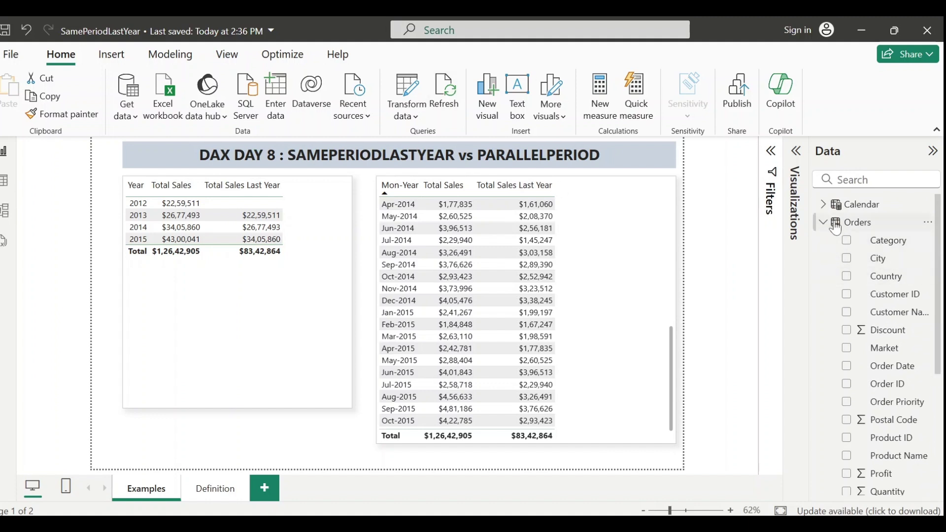
{"action": "right_click", "coordinate": [835, 229]}
{"action": "left_click", "coordinate": [867, 238]}
{"action": "type", "text": "% S"}
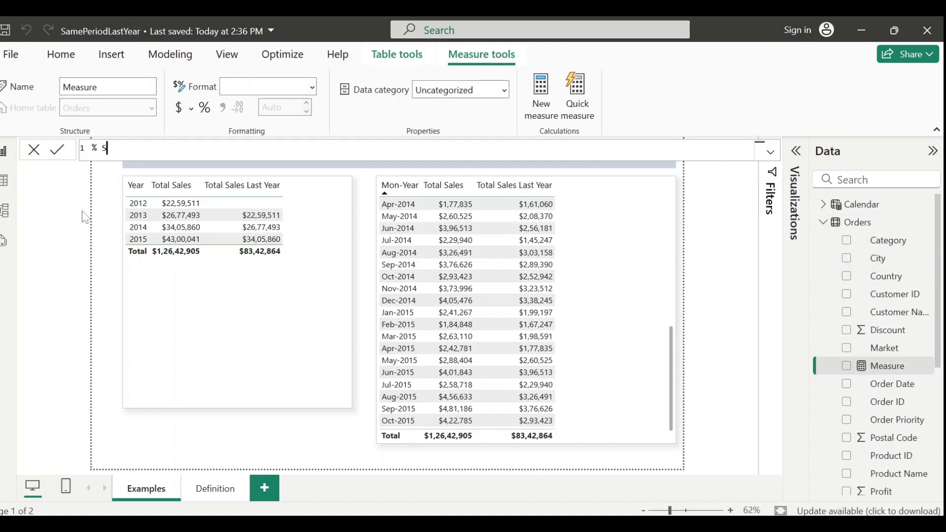
{"action": "type", "text": "ales Change = DIVI"}
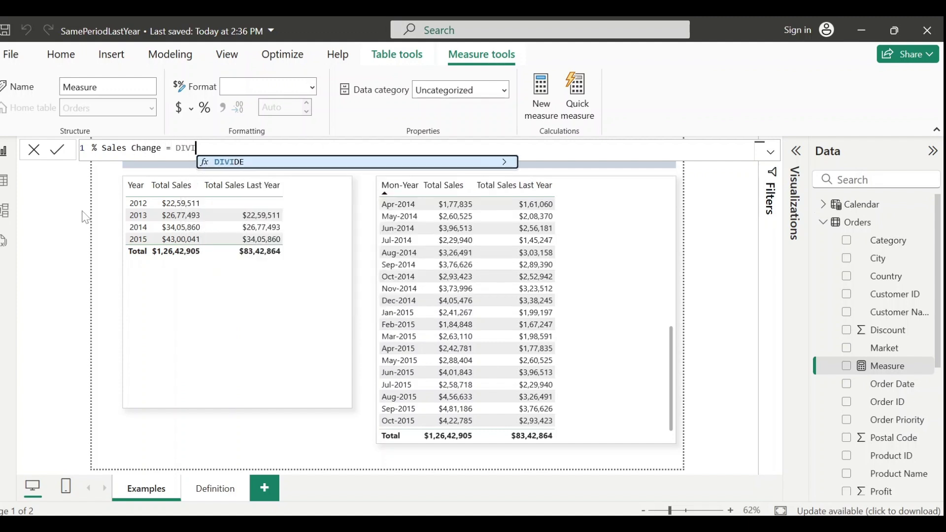
{"action": "key", "text": "Tab"}
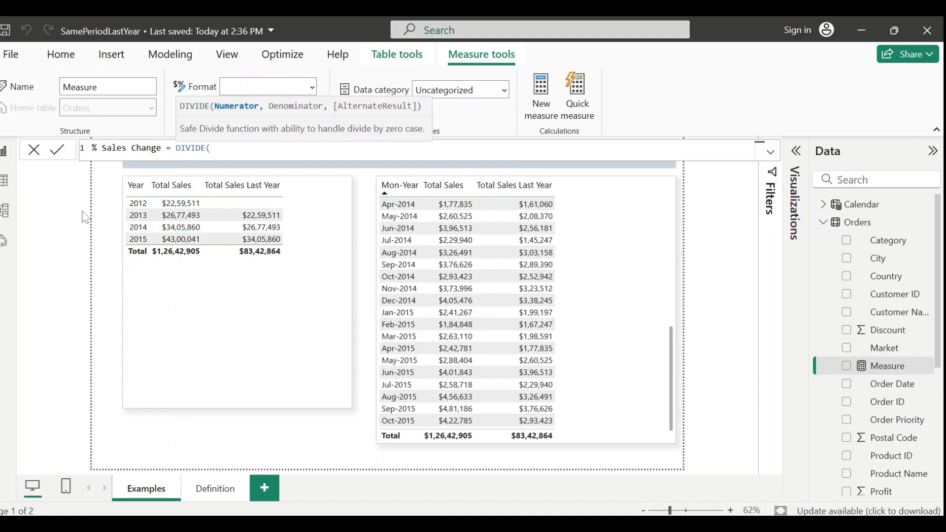
Step: Enter [Total Sales] - [Total Sales Last Year] as the DIVIDE numerator of the % Sales Change measure
{"action": "type", "text": "T"}
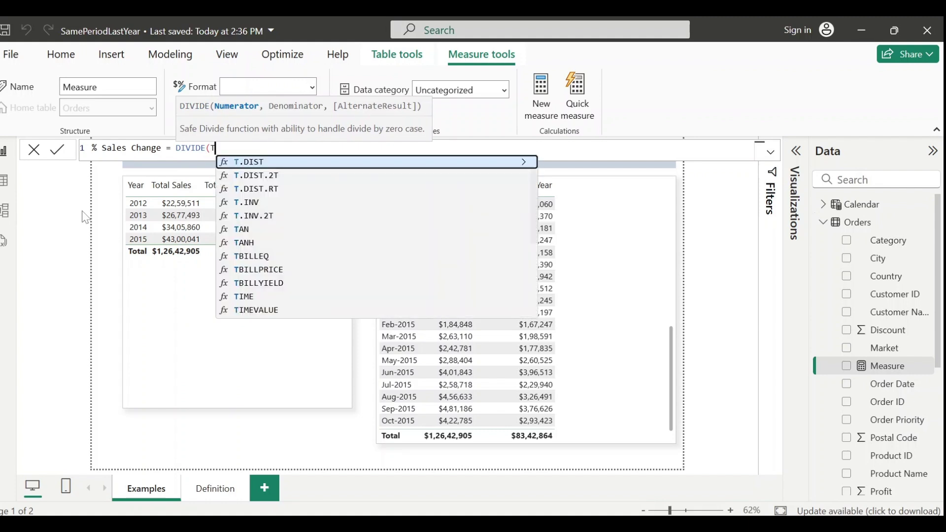
{"action": "type", "text": "ot"}
{"action": "key", "text": "Tab"}
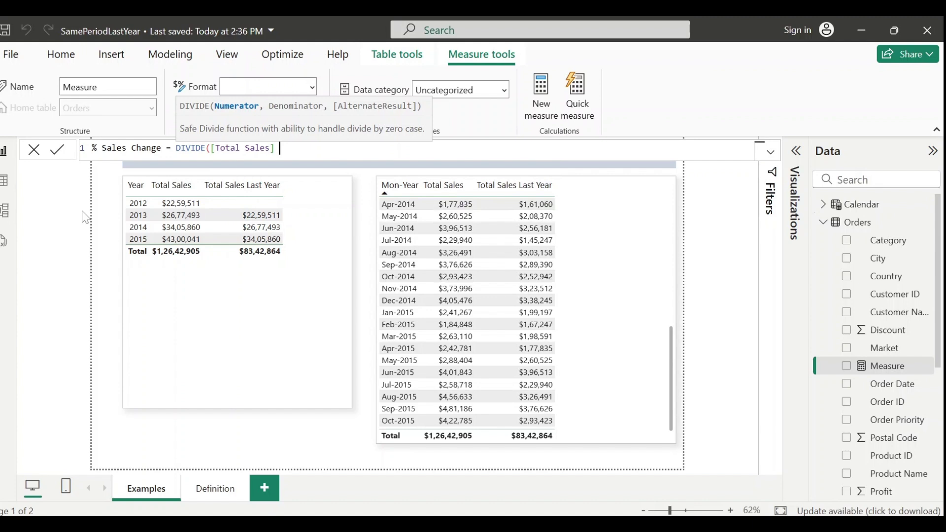
{"action": "type", "text": "- TOT"}
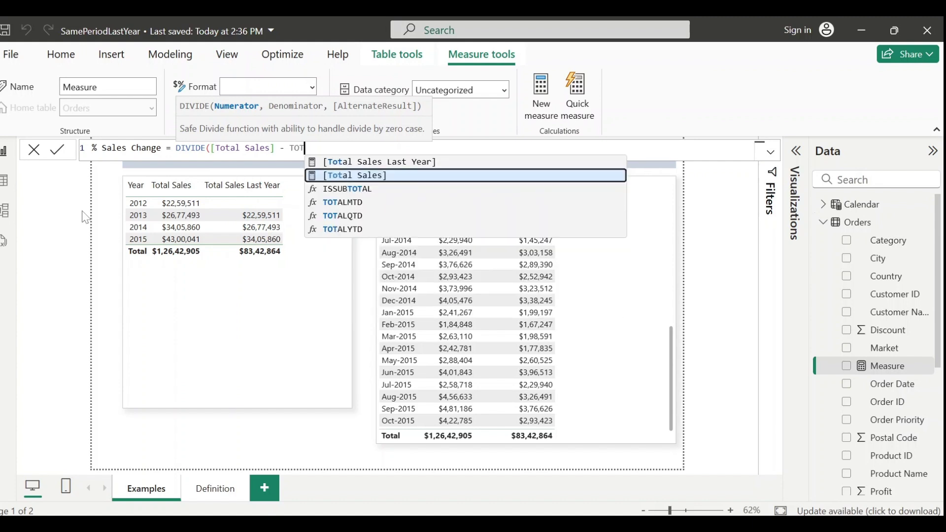
{"action": "key", "text": "Up"}
{"action": "key", "text": "Tab"}
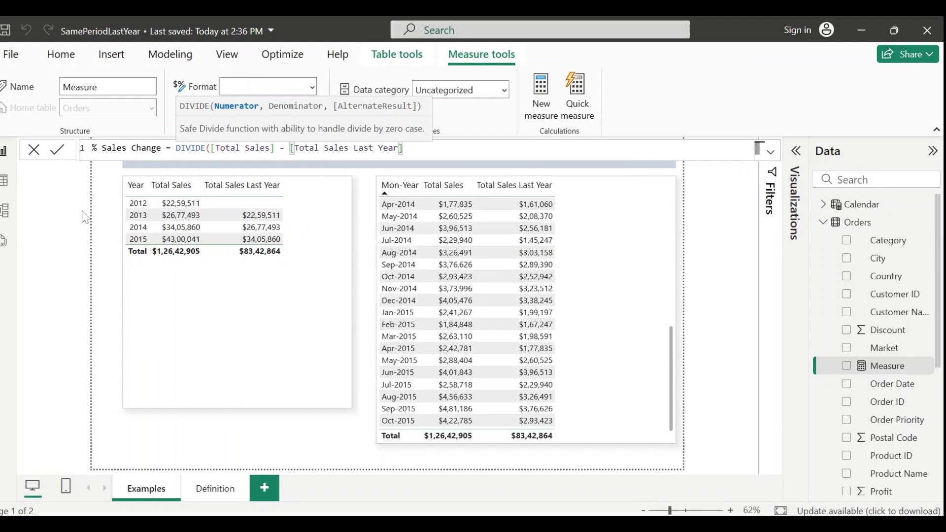
Step: Complete the % Sales Change formula with [Total Sales Last Year] as denominator, commit it and format the measure as Percentage
{"action": "type", "text": ", "}
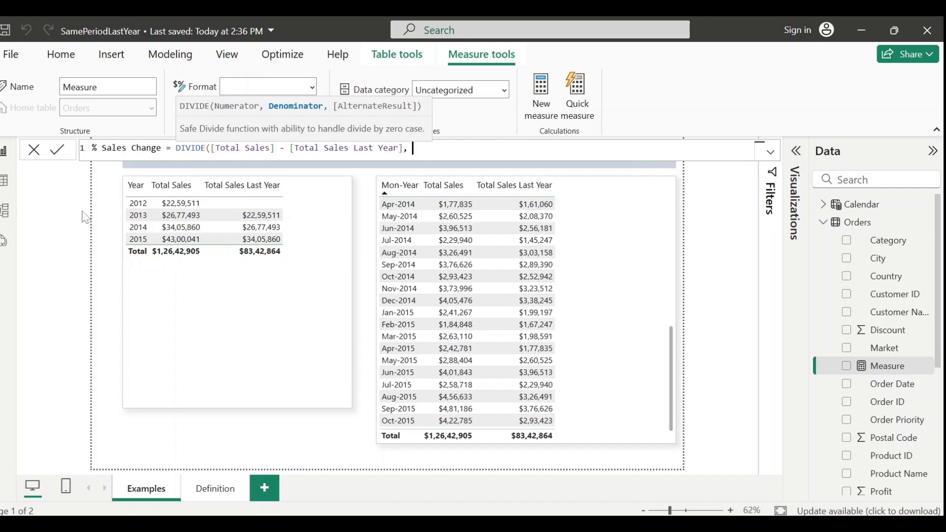
{"action": "type", "text": "TOT"}
{"action": "key", "text": "Up"}
{"action": "key", "text": "Tab"}
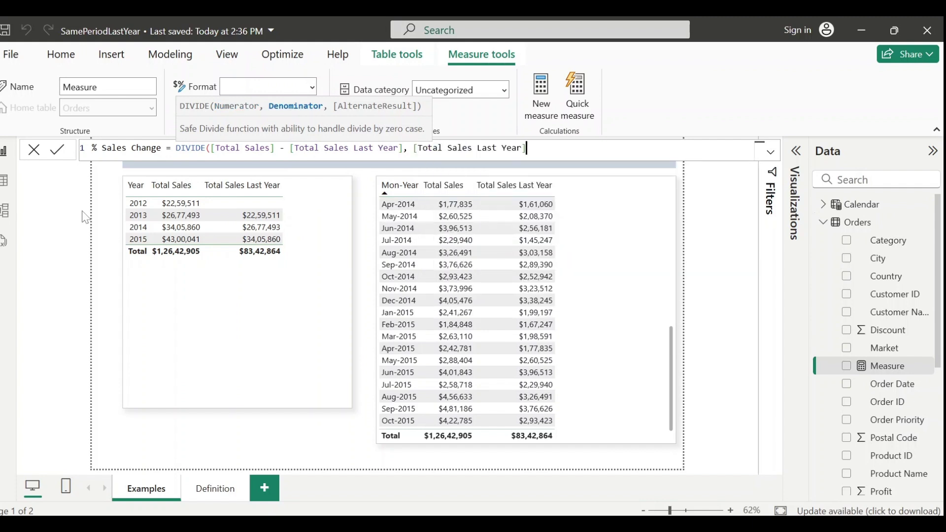
{"action": "type", "text": ")"}
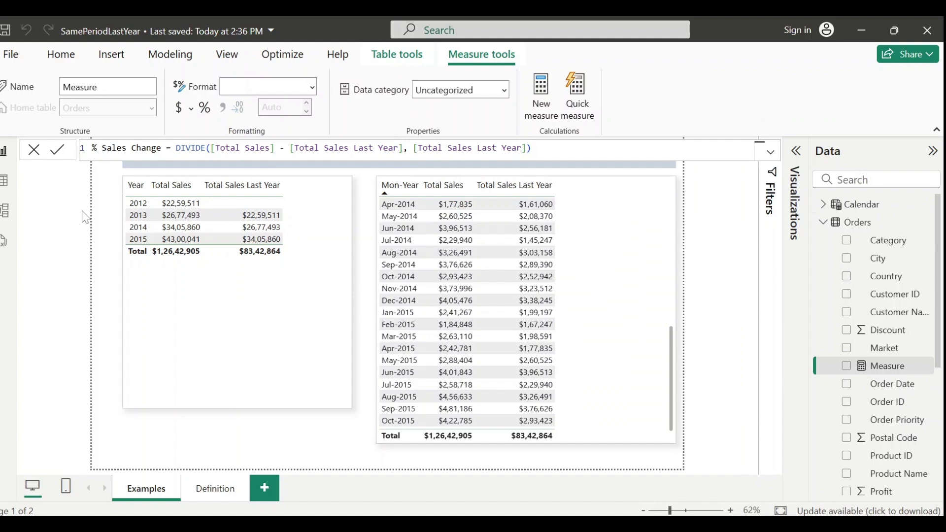
{"action": "key", "text": "Return"}
{"action": "left_click", "coordinate": [312, 87]}
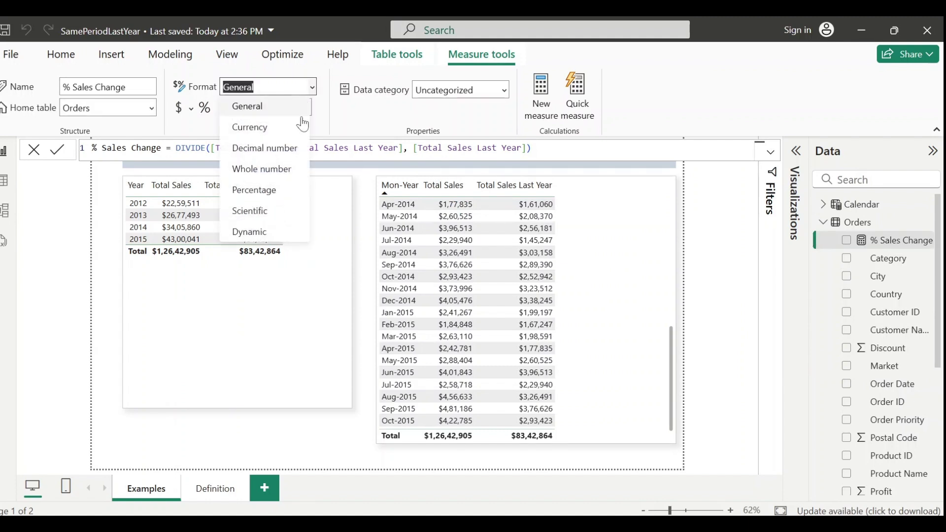
{"action": "left_click", "coordinate": [269, 190]}
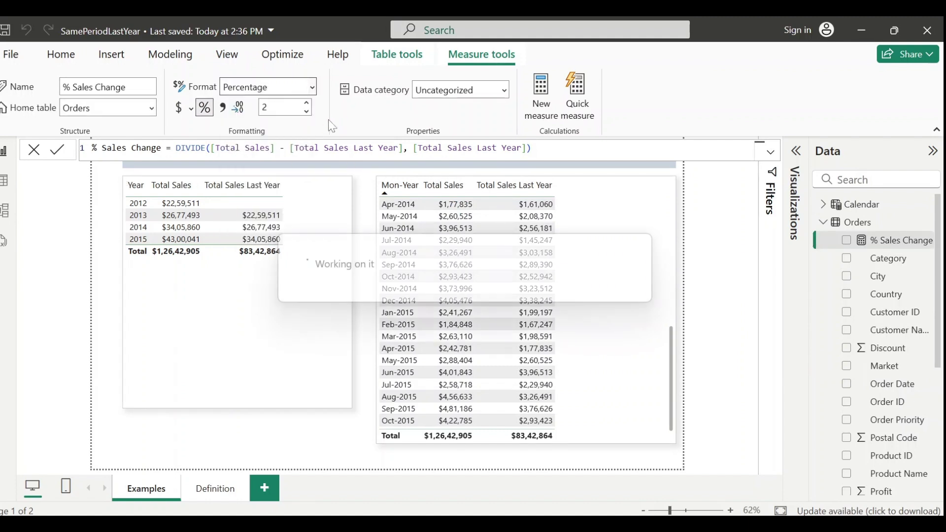
Step: Add the % Sales Change measure to the Year table and the Mon-Year table, widening the Year table slightly
{"action": "left_click", "coordinate": [228, 268]}
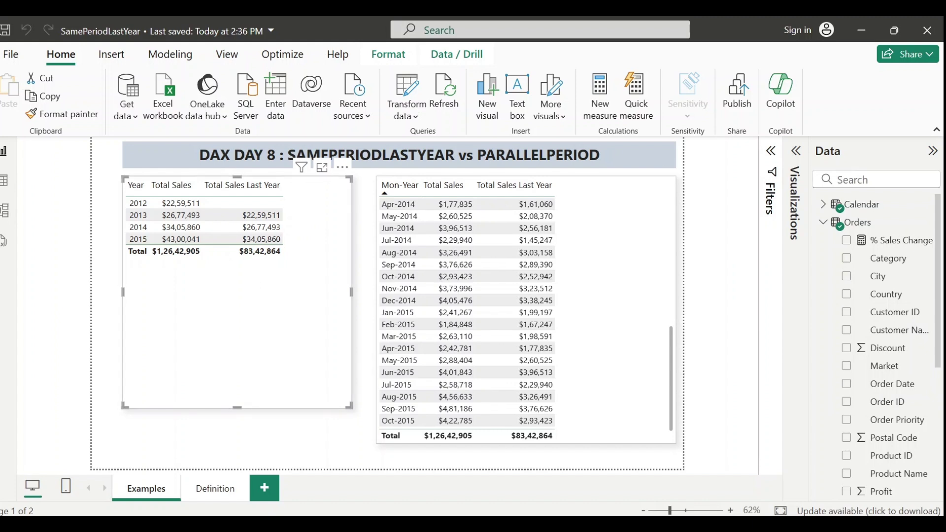
{"action": "left_click", "coordinate": [846, 242]}
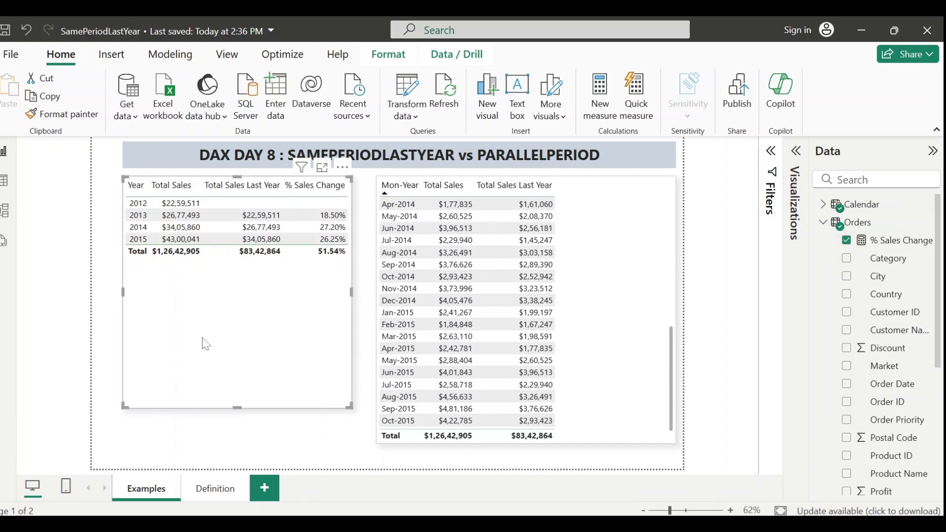
{"action": "left_click_drag", "start_coordinate": [343, 291], "coordinate": [351, 296]}
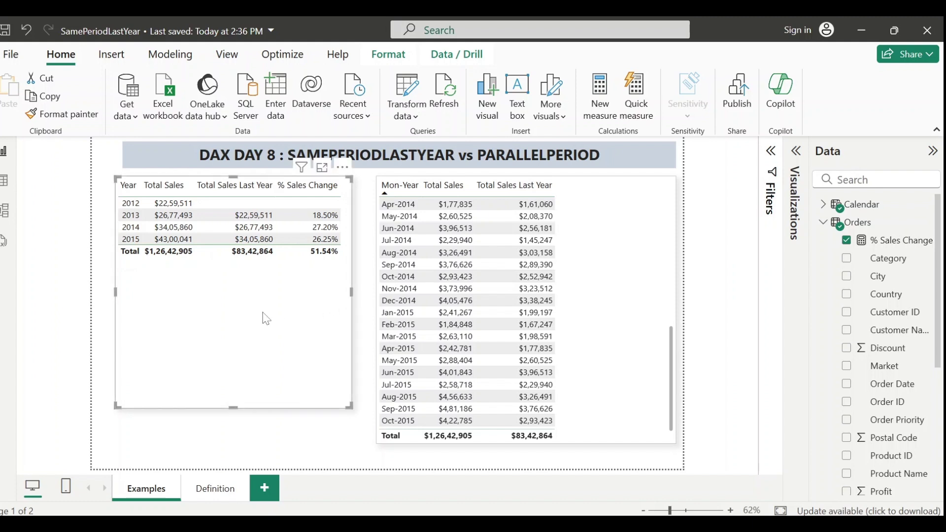
{"action": "left_click", "coordinate": [639, 297]}
{"action": "left_click", "coordinate": [846, 240]}
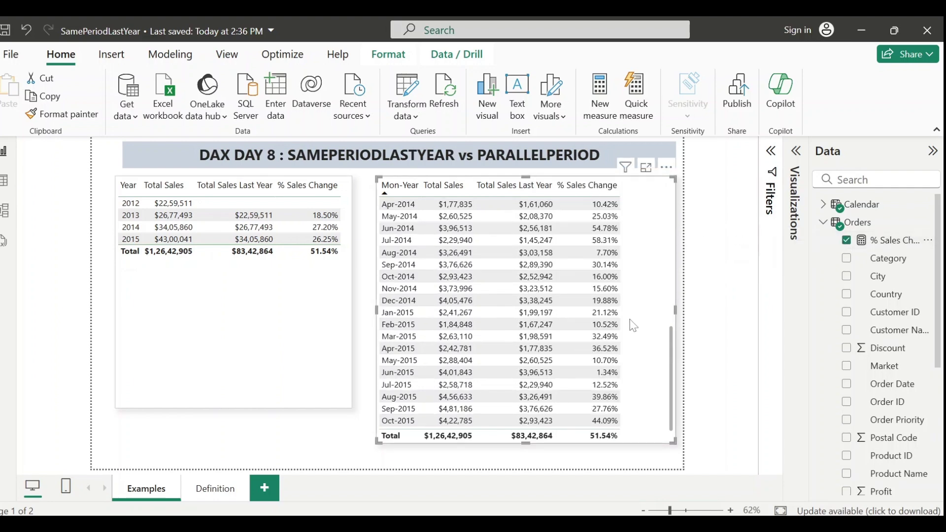
Step: Review the monthly % Sales Change values in the Mon-Year table and the PARALLELPERIOD syntax on the Definition page
{"action": "scroll", "coordinate": [662, 297], "scroll_direction": "up", "scroll_amount": 6}
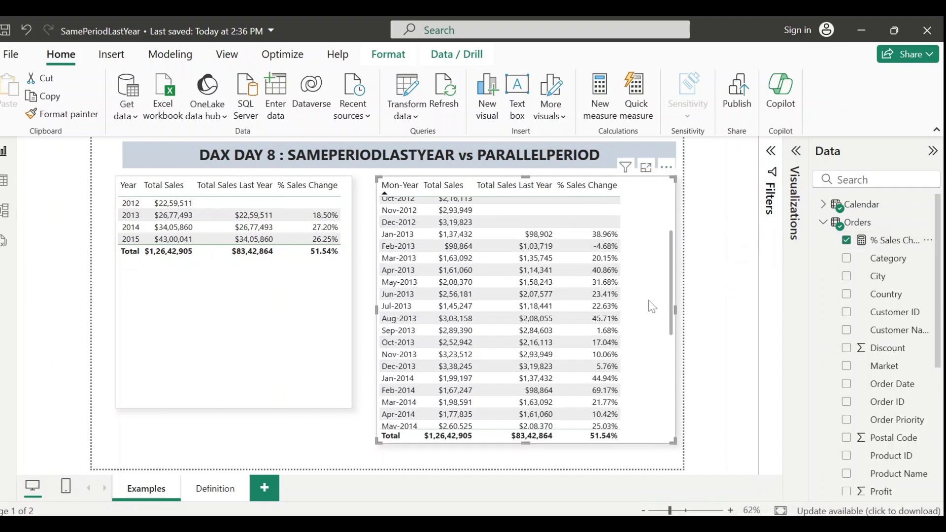
{"action": "scroll", "coordinate": [651, 304], "scroll_direction": "down", "scroll_amount": 6}
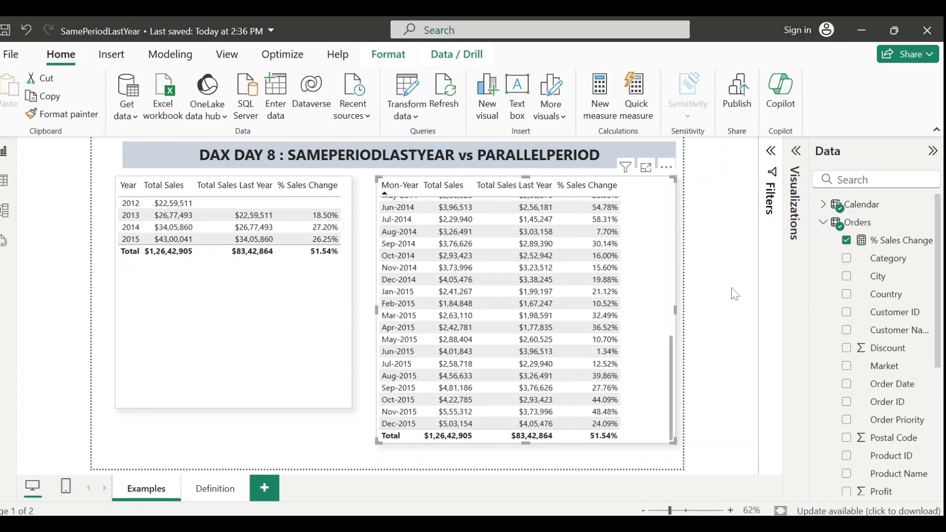
{"action": "key", "text": "ctrl+Page_Down"}
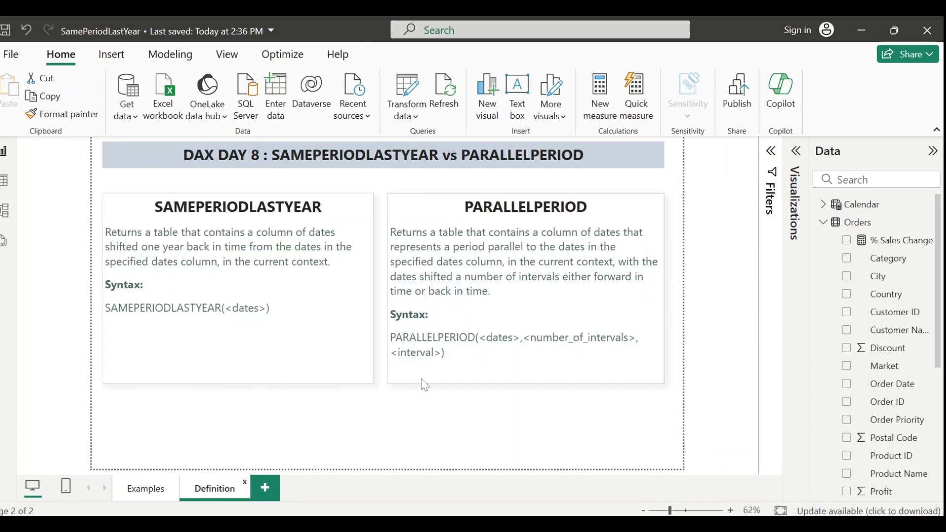
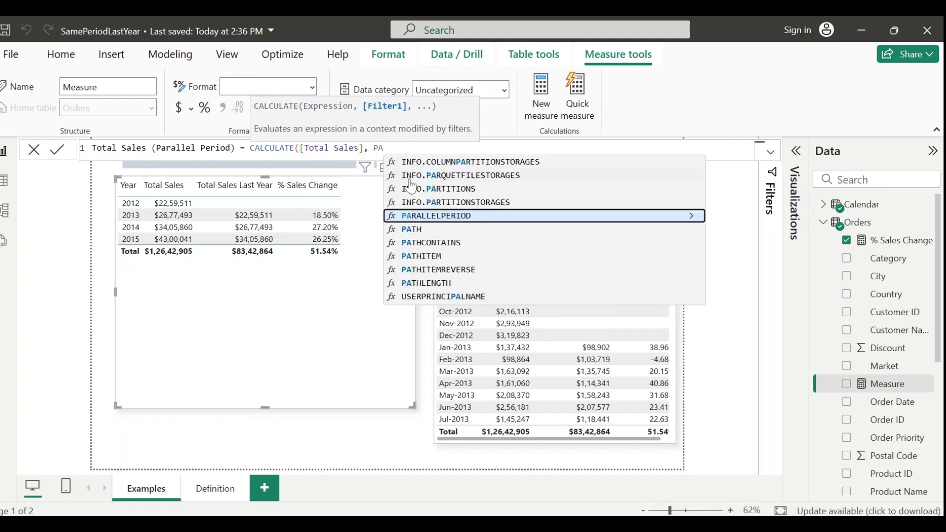
Step: Add PARALLELPERIOD with 'Calendar'[Date] as its dates argument to the Total Sales (Parallel Period) formula
{"action": "key", "text": "Tab"}
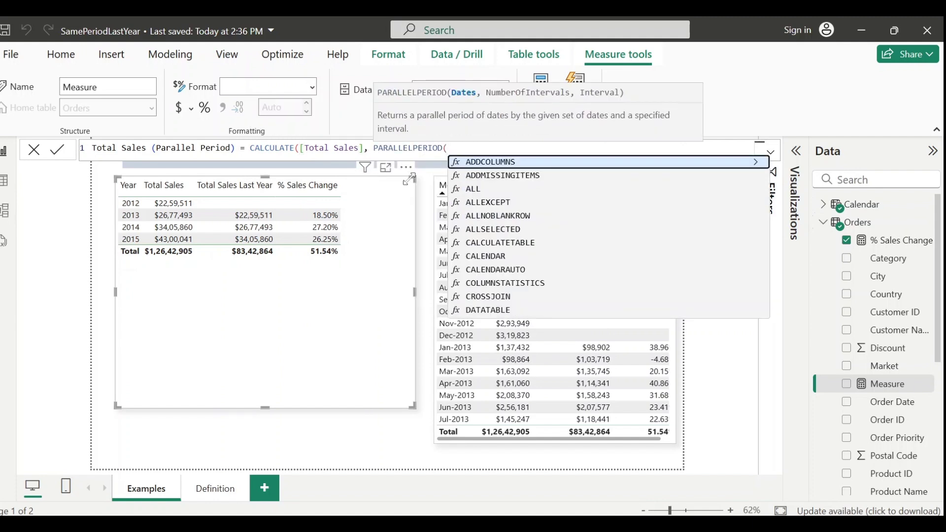
{"action": "type", "text": "DATE"}
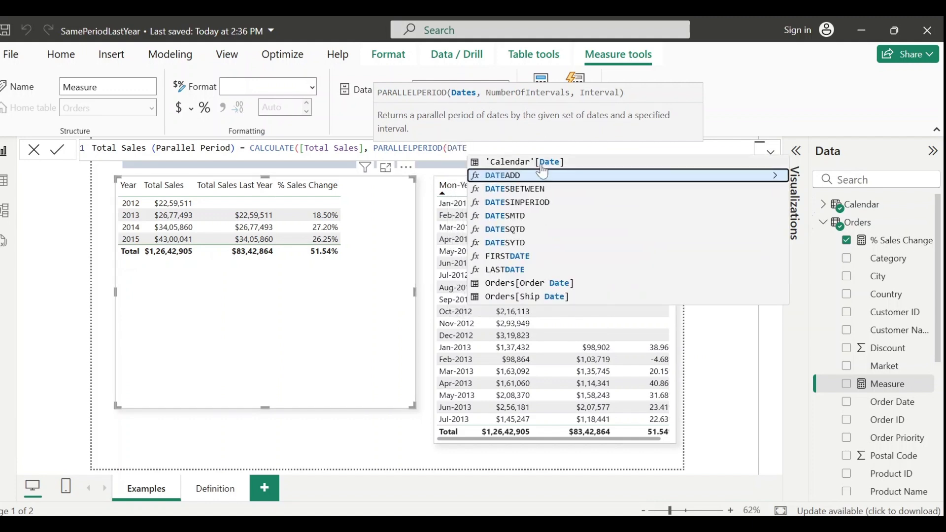
{"action": "key", "text": "Up"}
{"action": "key", "text": "Tab"}
{"action": "type", "text": ","}
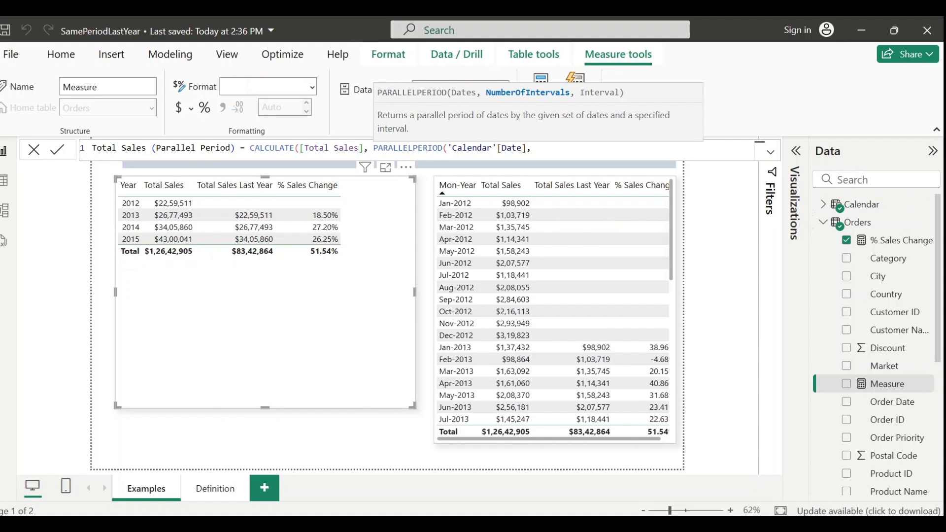
Step: Complete the PARALLELPERIOD arguments with -1 as the number of intervals and YEAR as the interval, and commit the measure
{"action": "type", "text": "-"}
{"action": "type", "text": "1,"}
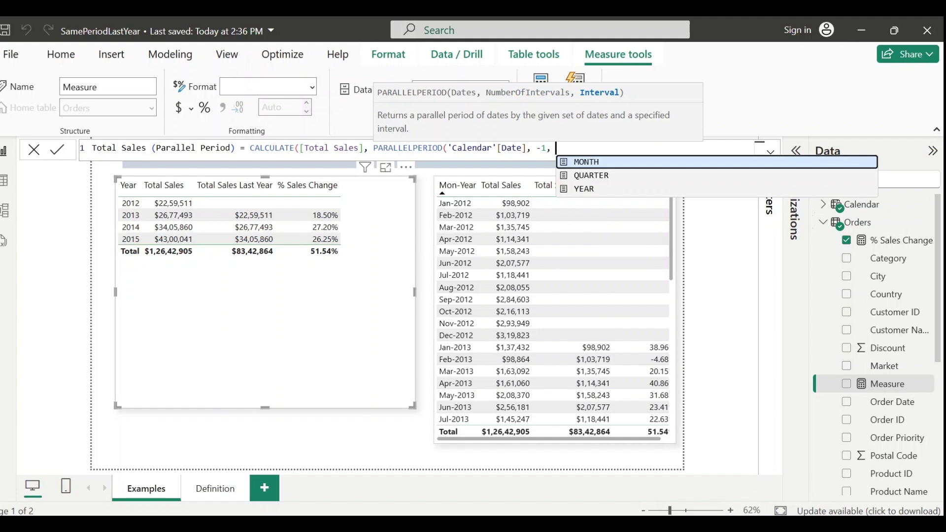
{"action": "key", "text": "Down"}
{"action": "key", "text": "Down"}
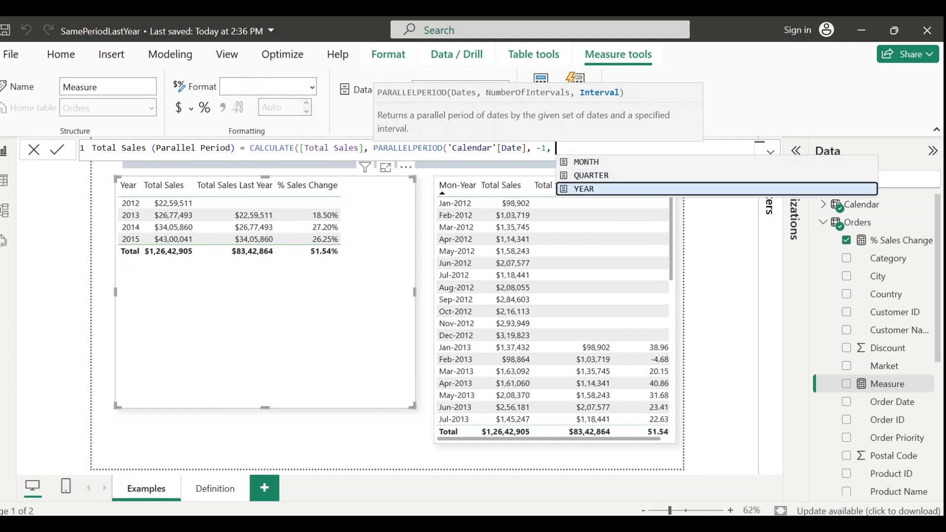
{"action": "key", "text": "Tab"}
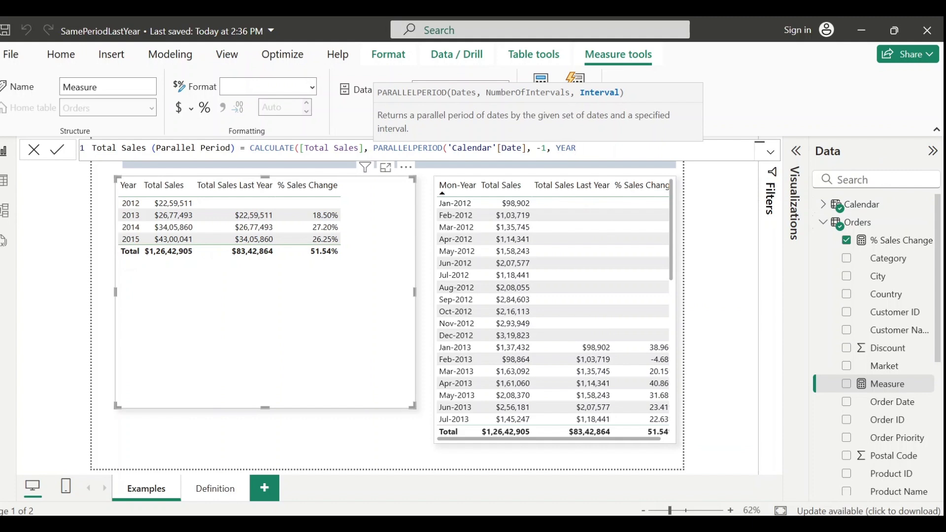
{"action": "type", "text": "))"}
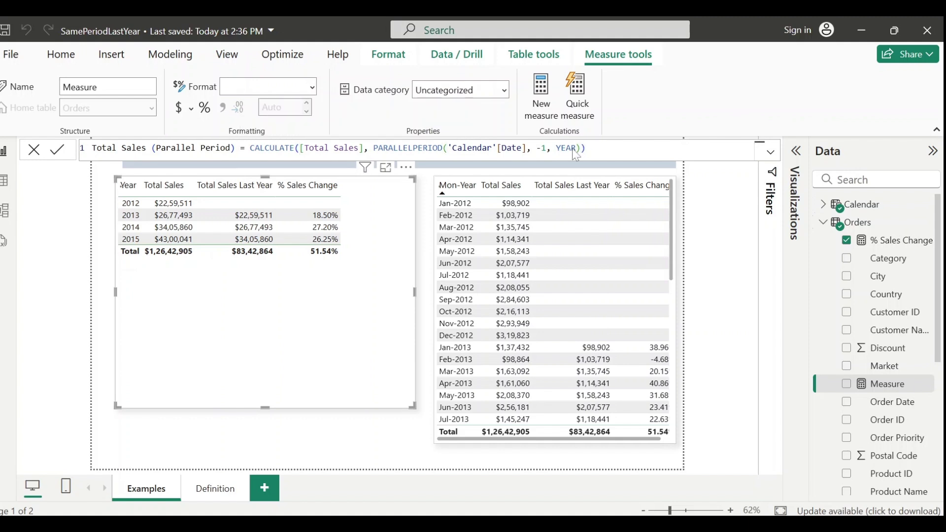
{"action": "key", "text": "Return"}
Step: Replace % Sales Change with Total Sales (Parallel Period) in the Year table and narrow the table to fit its columns
{"action": "left_click", "coordinate": [846, 226]}
{"action": "scroll", "coordinate": [890, 343], "scroll_direction": "down", "scroll_amount": 5}
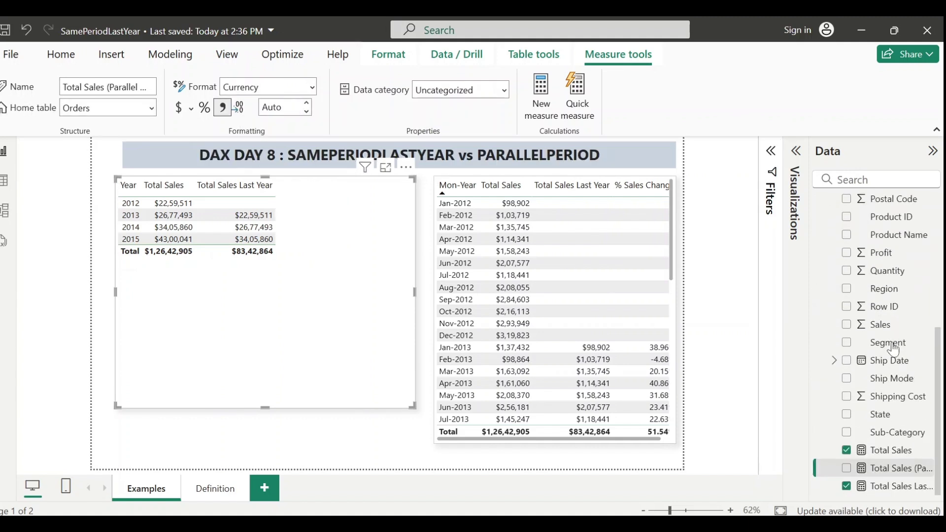
{"action": "left_click", "coordinate": [847, 468]}
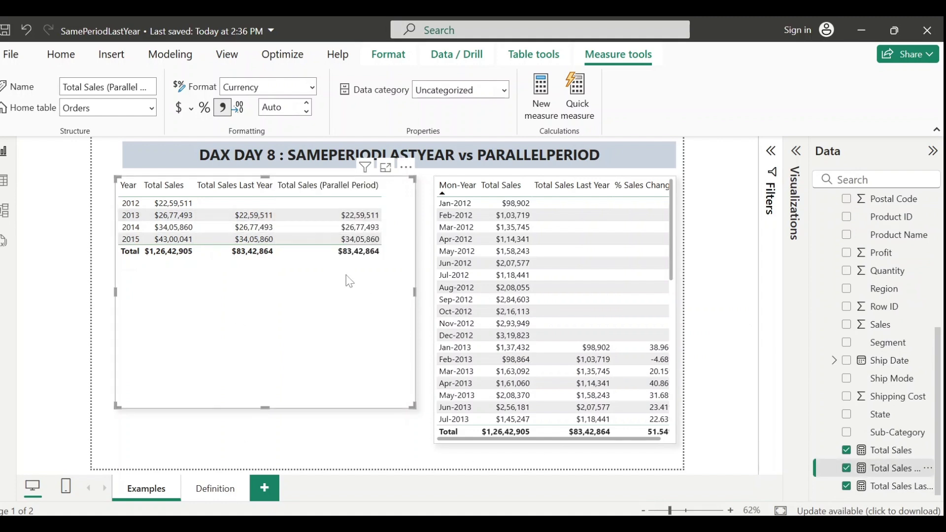
{"action": "left_click_drag", "start_coordinate": [414, 293], "coordinate": [399, 293]}
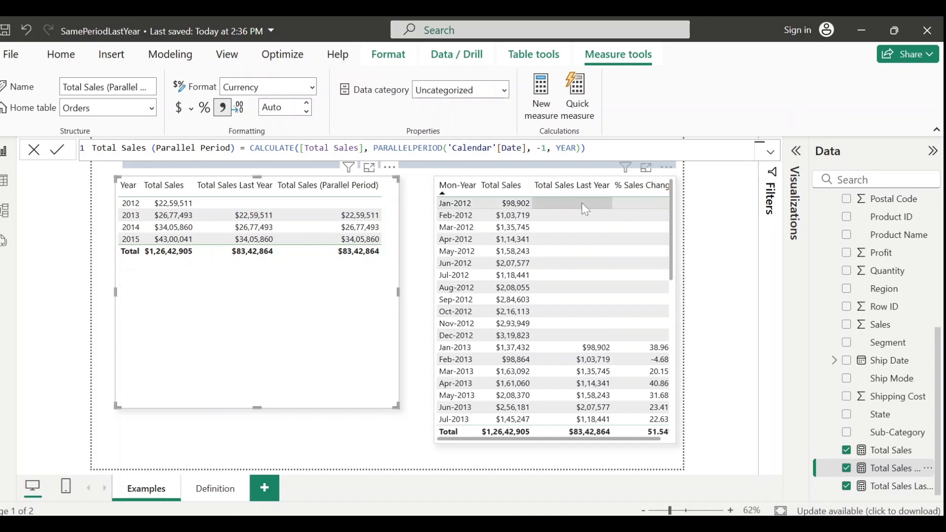
Step: Change the PARALLELPERIOD number of intervals to -2 in the Total Sales (Parallel Period) formula and commit it
{"action": "left_click", "coordinate": [545, 148]}
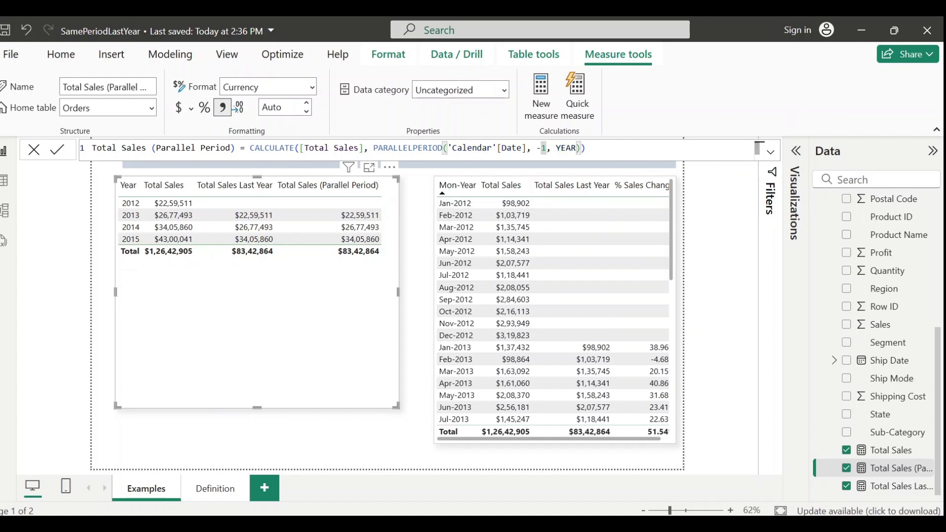
{"action": "key", "text": "BackSpace"}
{"action": "type", "text": "2"}
{"action": "left_click", "coordinate": [57, 149]}
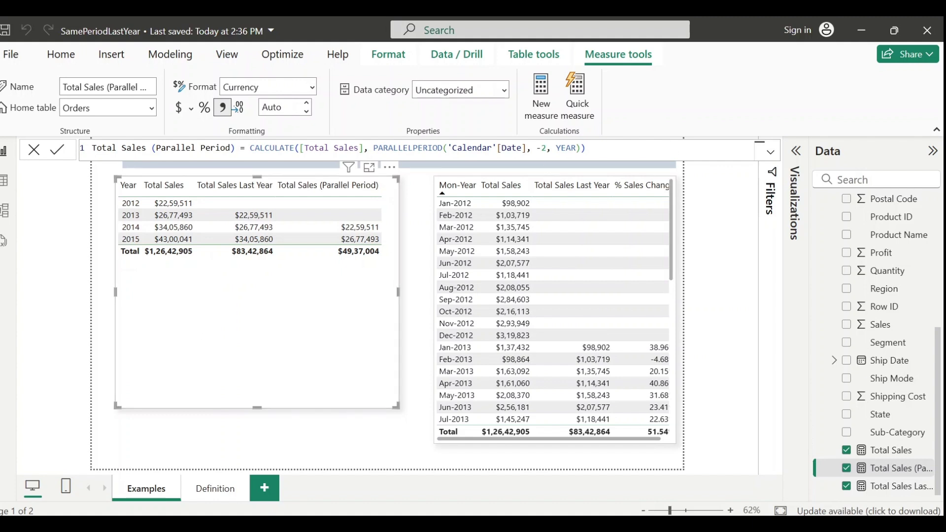
Step: Set the number of intervals in the Total Sales (Parallel Period) formula back to -1 and commit it
{"action": "left_click", "coordinate": [544, 148]}
{"action": "key", "text": "BackSpace"}
{"action": "type", "text": "1"}
{"action": "key", "text": "Return"}
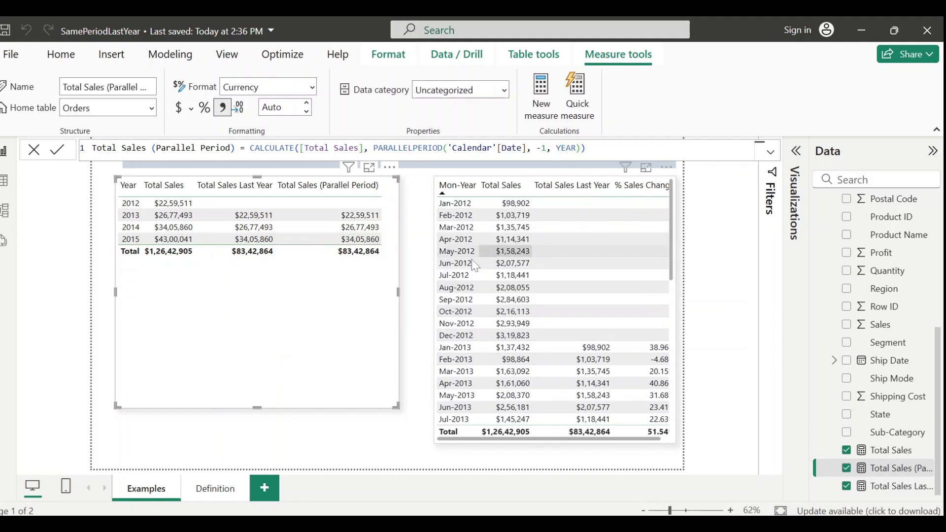
Step: Replace % Sales Change with Total Sales (Parallel Period) in the Mon-Year table
{"action": "left_click", "coordinate": [480, 250]}
{"action": "scroll", "coordinate": [894, 249], "scroll_direction": "up", "scroll_amount": 5}
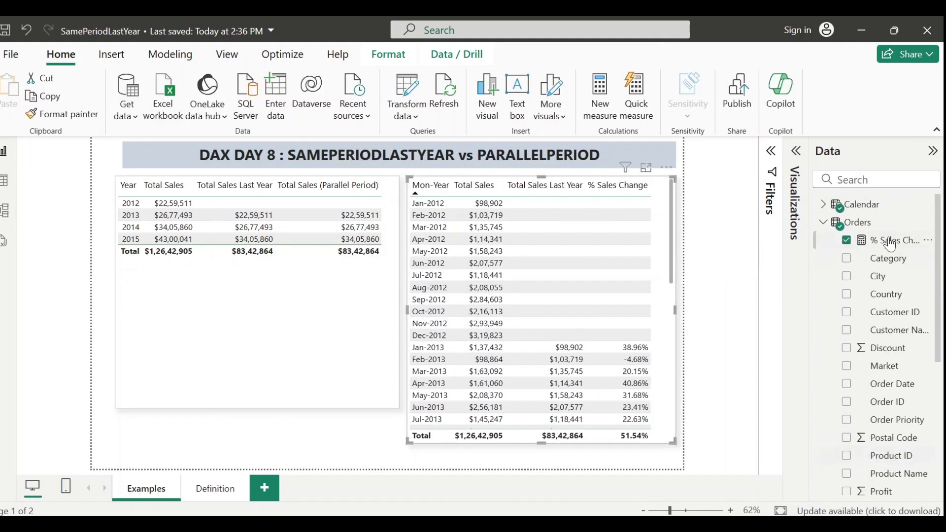
{"action": "left_click", "coordinate": [848, 242]}
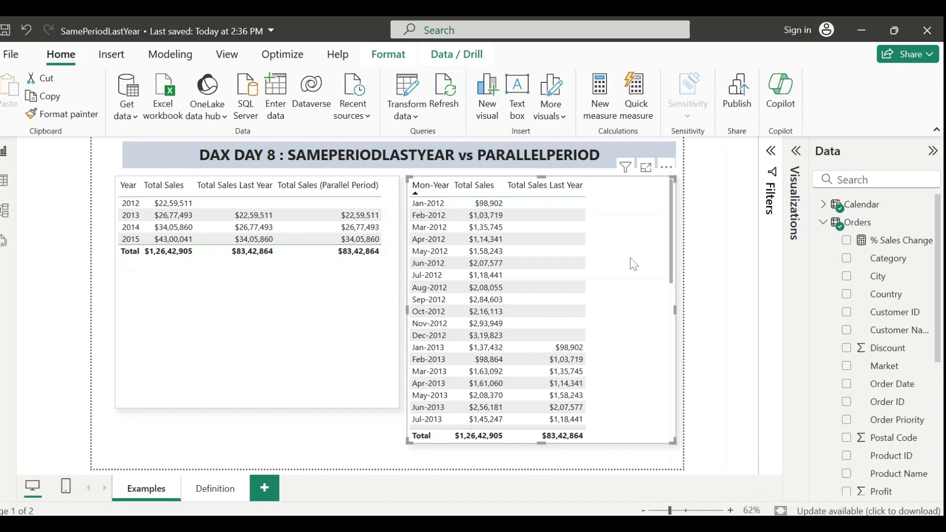
{"action": "scroll", "coordinate": [882, 394], "scroll_direction": "down", "scroll_amount": 5}
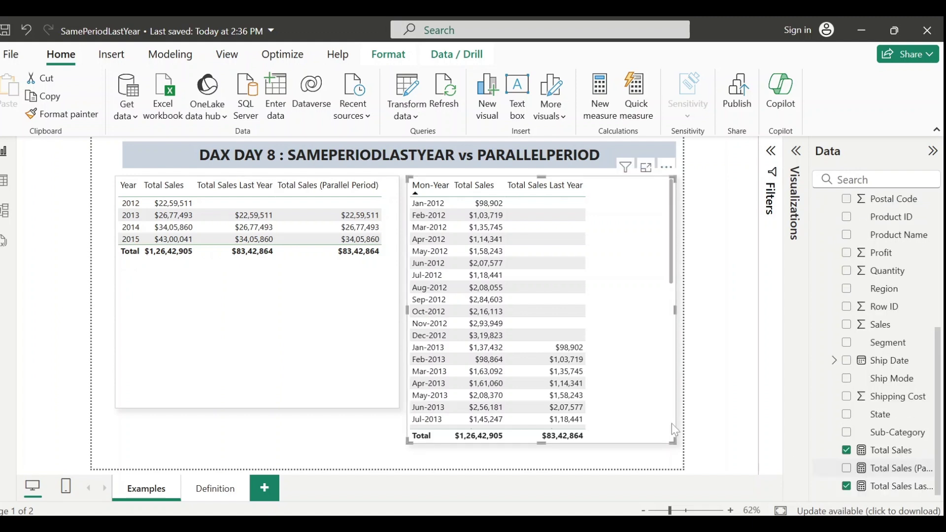
{"action": "left_click", "coordinate": [846, 468]}
{"action": "scroll", "coordinate": [649, 314], "scroll_direction": "down", "scroll_amount": 3}
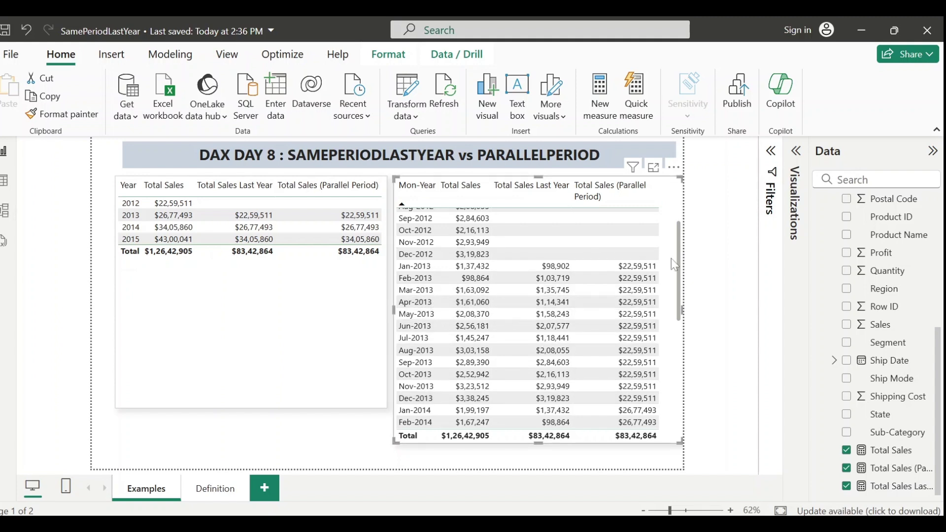
{"action": "left_click", "coordinate": [897, 471]}
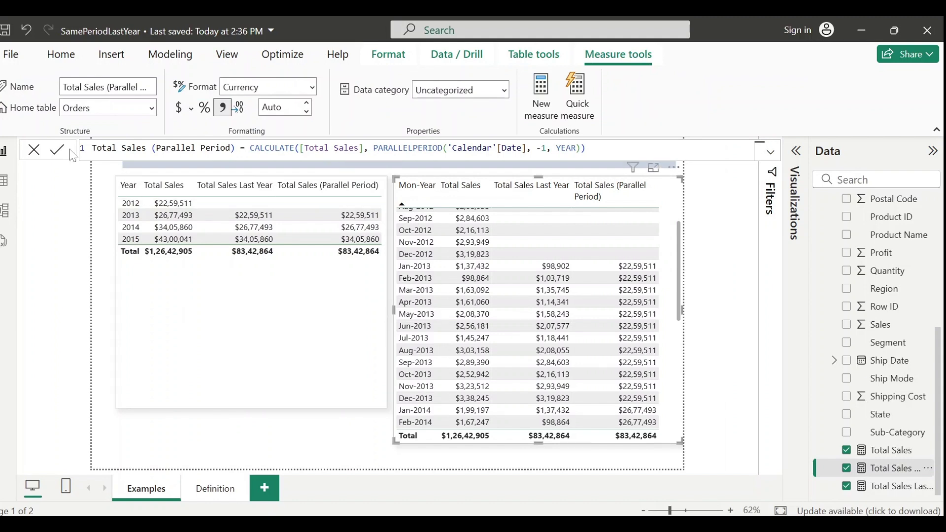
{"action": "left_click", "coordinate": [34, 150]}
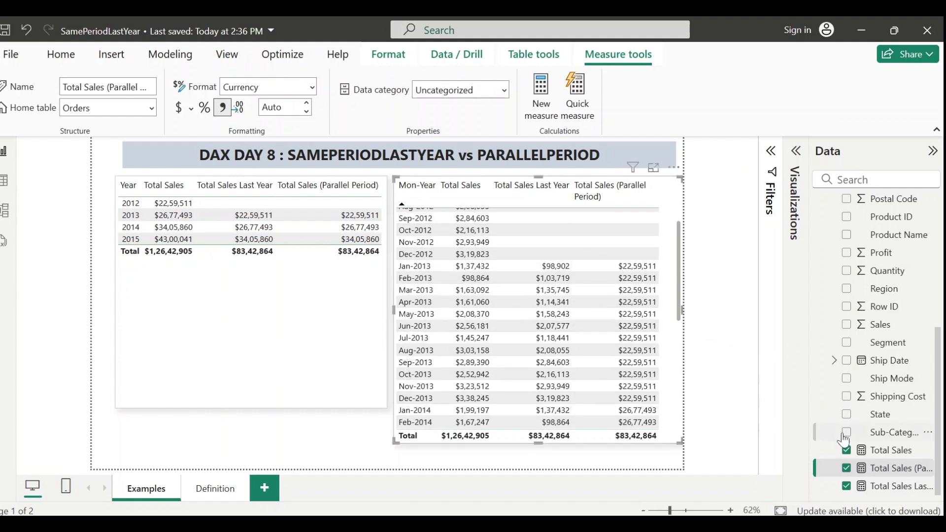
{"action": "left_click", "coordinate": [730, 382]}
Step: Change the PARALLELPERIOD arguments in the Total Sales (Parallel Period) formula to -12 intervals of MONTH and commit it
{"action": "left_click", "coordinate": [902, 468]}
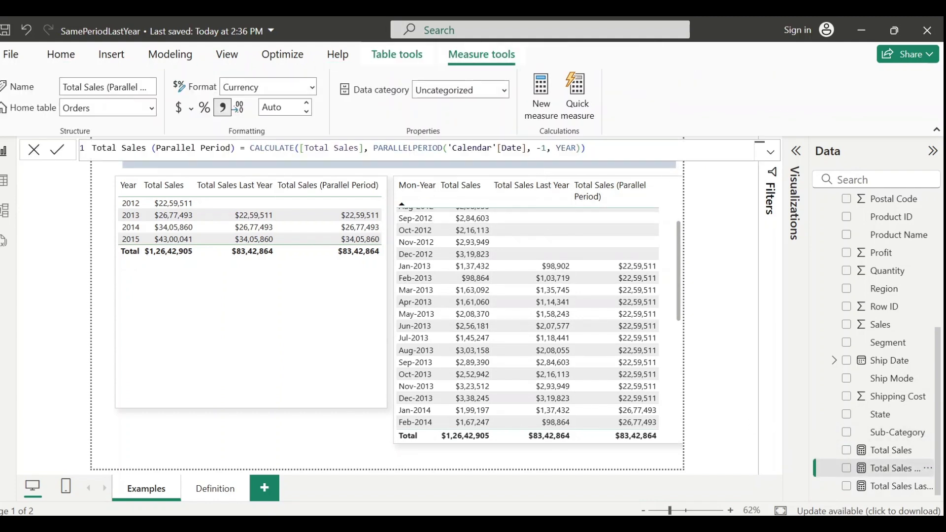
{"action": "left_click", "coordinate": [544, 148]}
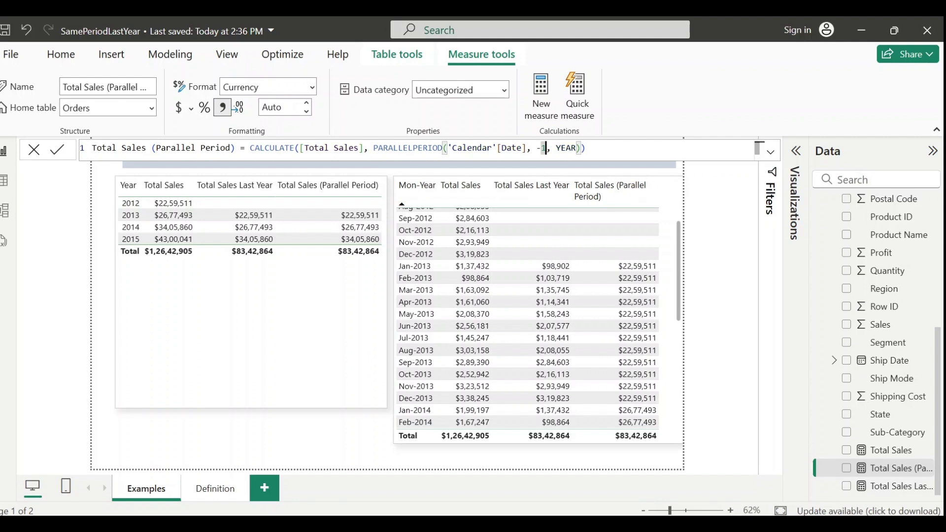
{"action": "type", "text": "2"}
{"action": "double_click", "coordinate": [571, 147]}
{"action": "key", "text": "BackSpace"}
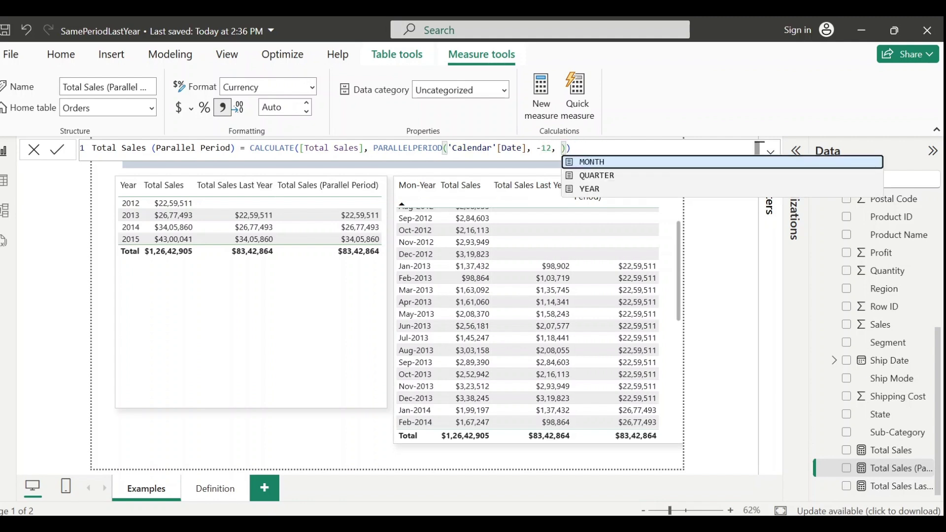
{"action": "key", "text": "Tab"}
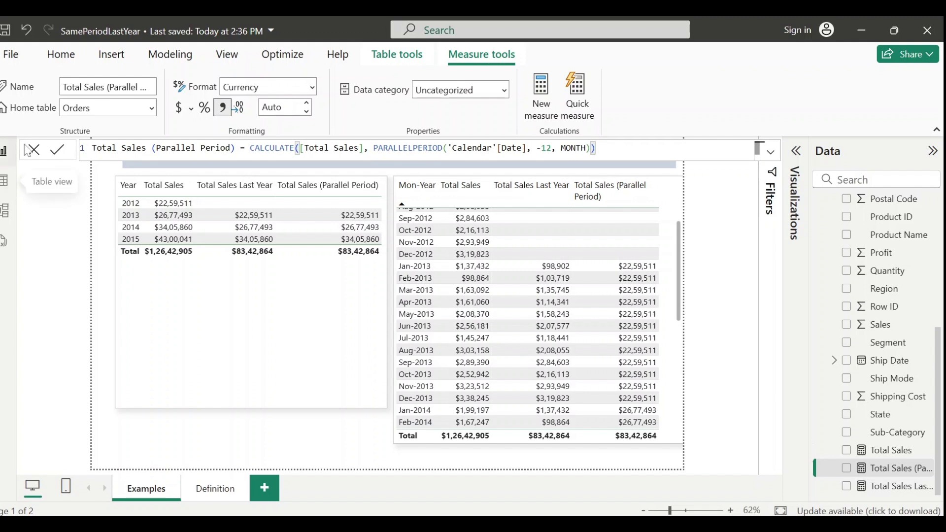
{"action": "left_click", "coordinate": [58, 154]}
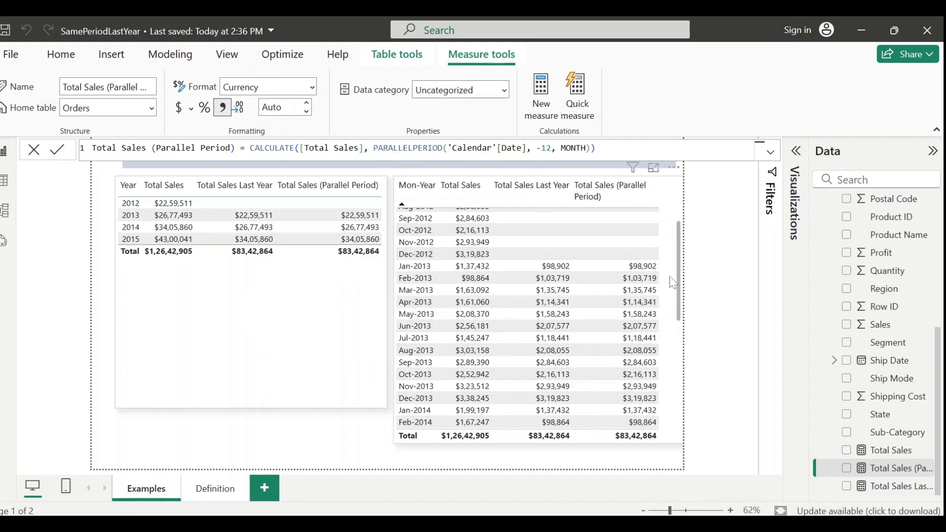
Step: Set the PARALLELPERIOD number of intervals to 1 in the Total Sales (Parallel Period) formula, commit it and check the Mon-Year table through Dec-2015
{"action": "scroll", "coordinate": [673, 283], "scroll_direction": "down", "scroll_amount": 3}
{"action": "scroll", "coordinate": [673, 283], "scroll_direction": "up", "scroll_amount": 3}
{"action": "left_click", "coordinate": [553, 147]}
{"action": "key", "text": "BackSpace"}
{"action": "key", "text": "BackSpace"}
{"action": "key", "text": "BackSpace"}
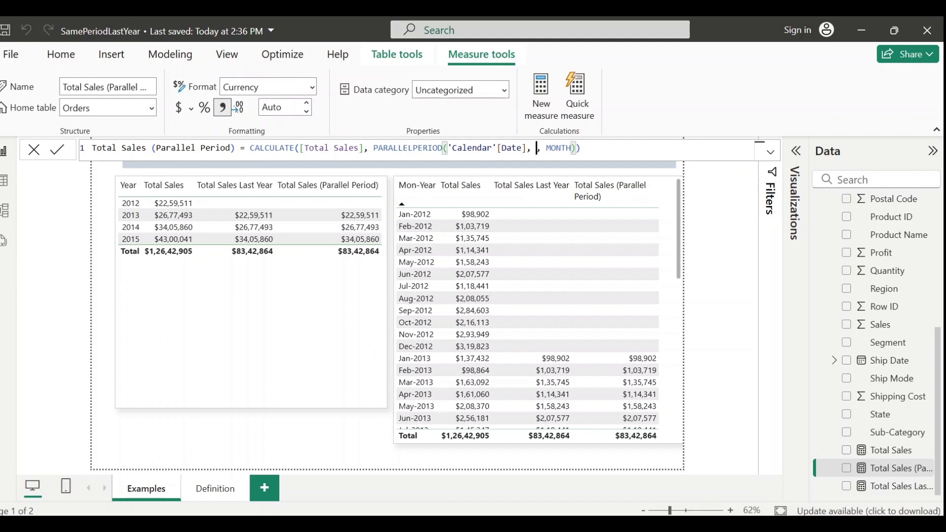
{"action": "key", "text": "Left"}
{"action": "key", "text": "Right"}
{"action": "type", "text": "1"}
{"action": "key", "text": "Right"}
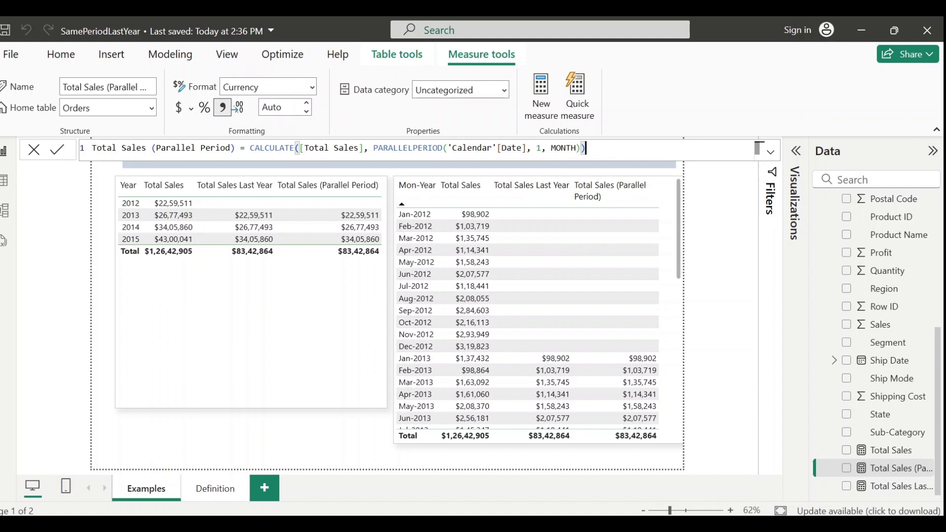
{"action": "key", "text": "Return"}
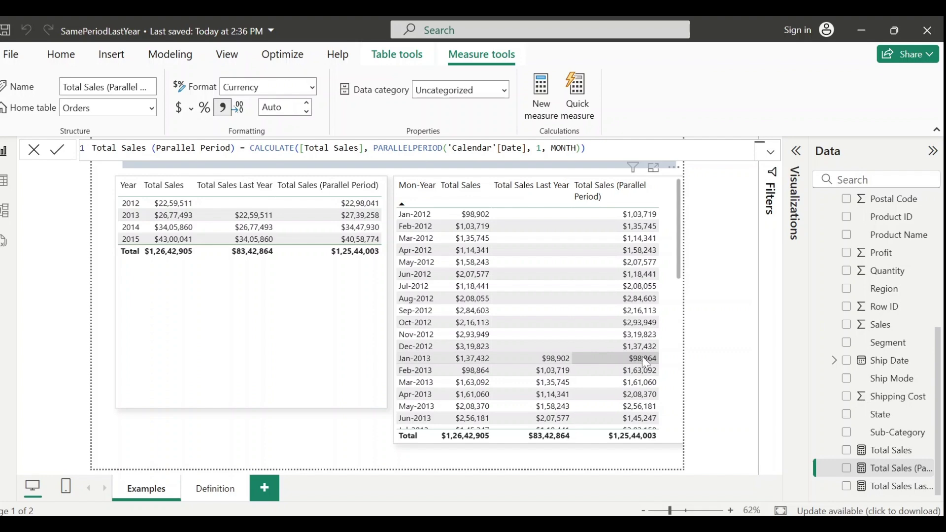
{"action": "scroll", "coordinate": [521, 340], "scroll_direction": "down", "scroll_amount": 10}
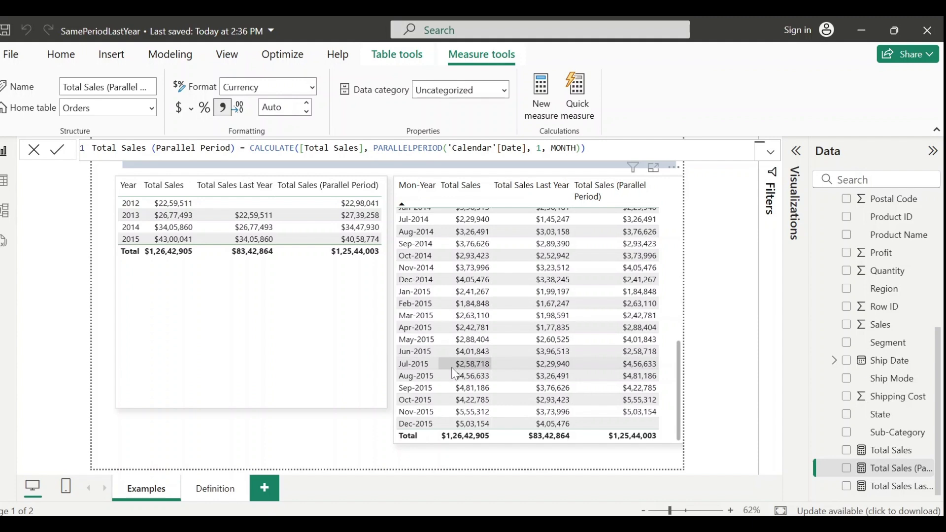
{"action": "left_click", "coordinate": [673, 352]}
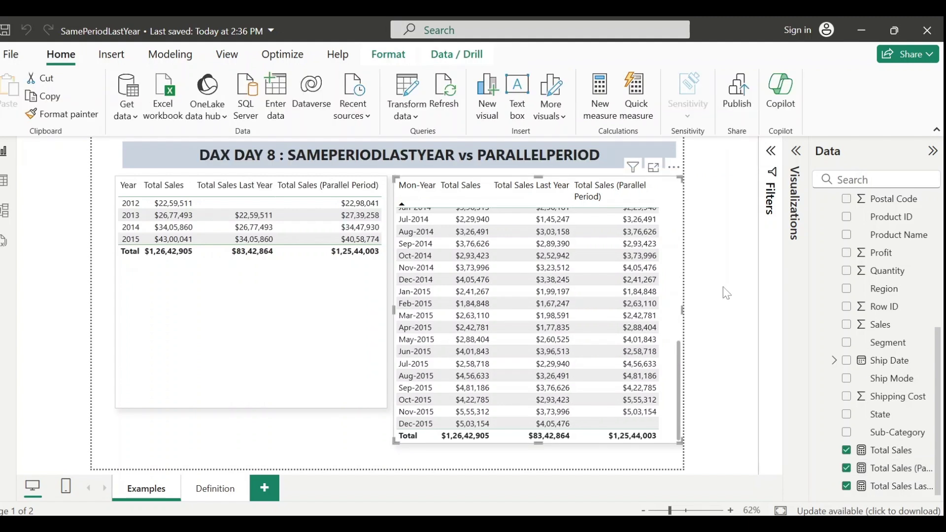